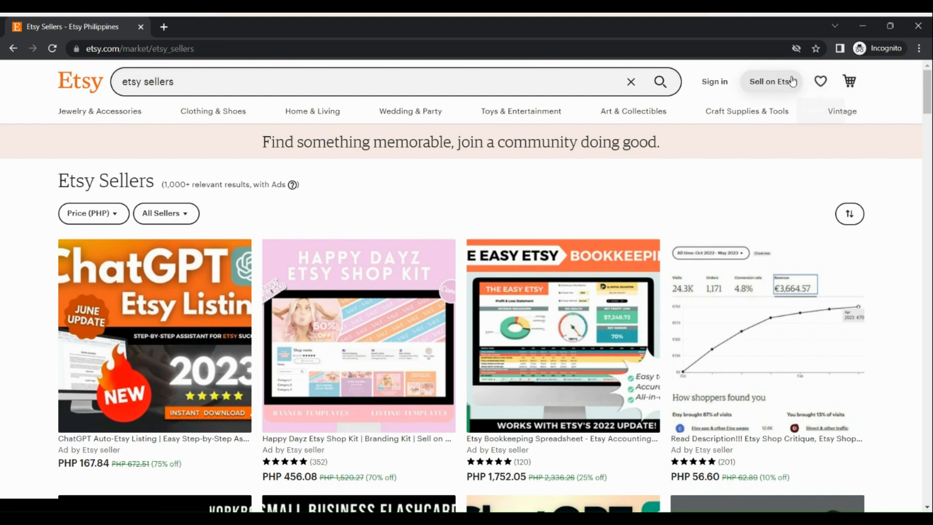
# Open the Sell on Etsy page, get started, and choose to continue with Google for the sign-in
pyautogui.scroll(5, 792, 82)
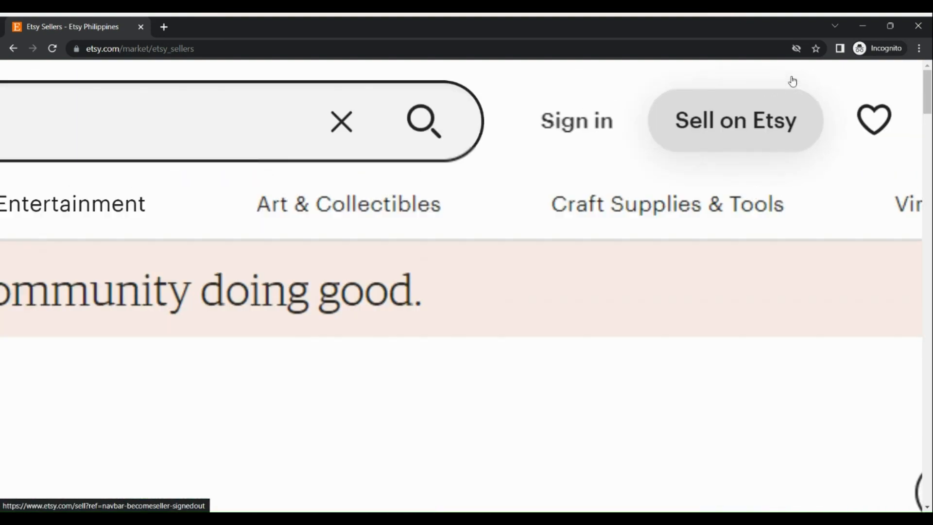
pyautogui.click(783, 115)
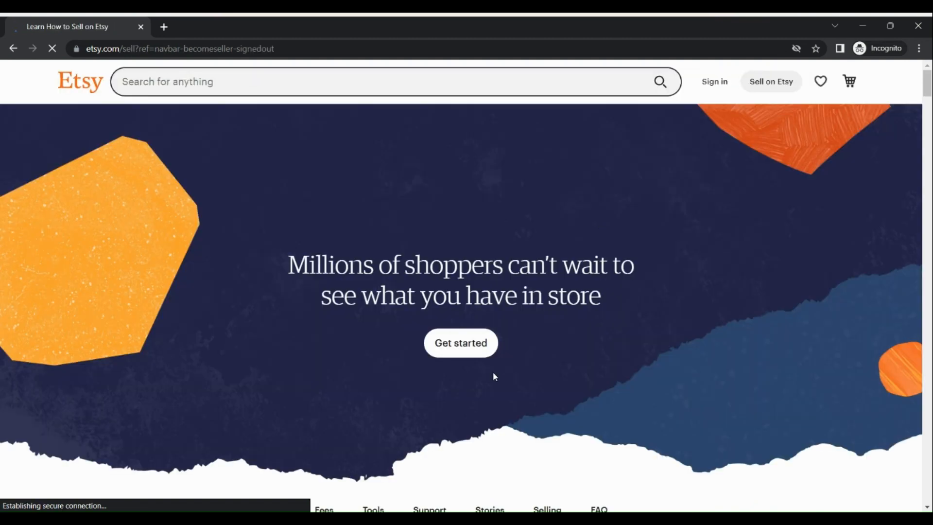
pyautogui.scroll(-3, 459, 344)
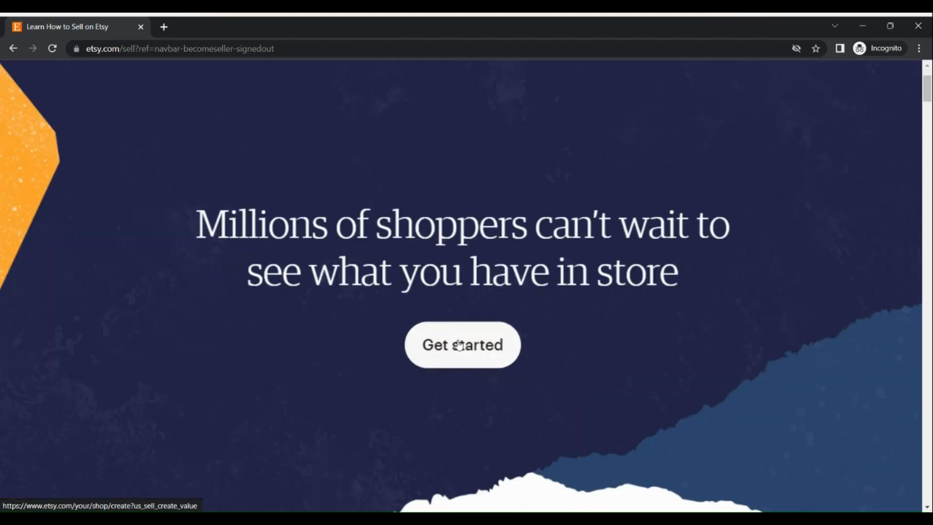
pyautogui.click(459, 343)
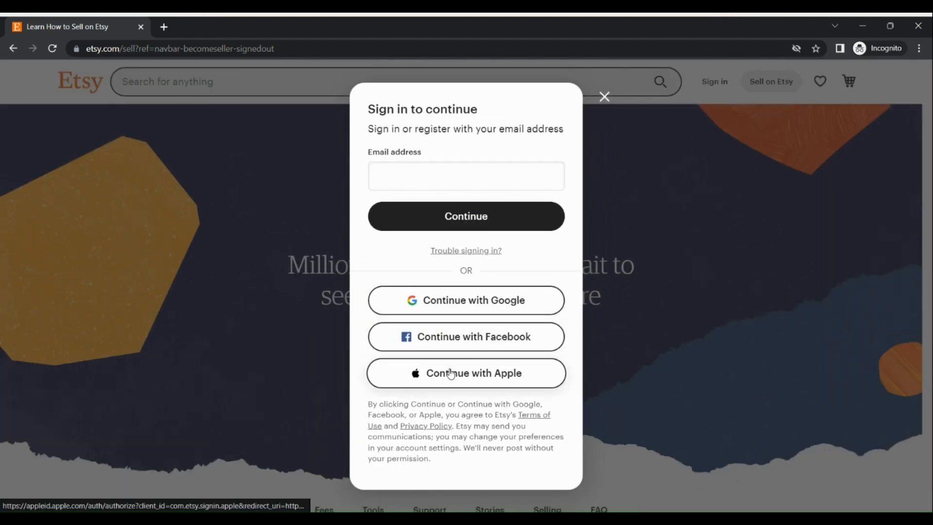
pyautogui.click(463, 300)
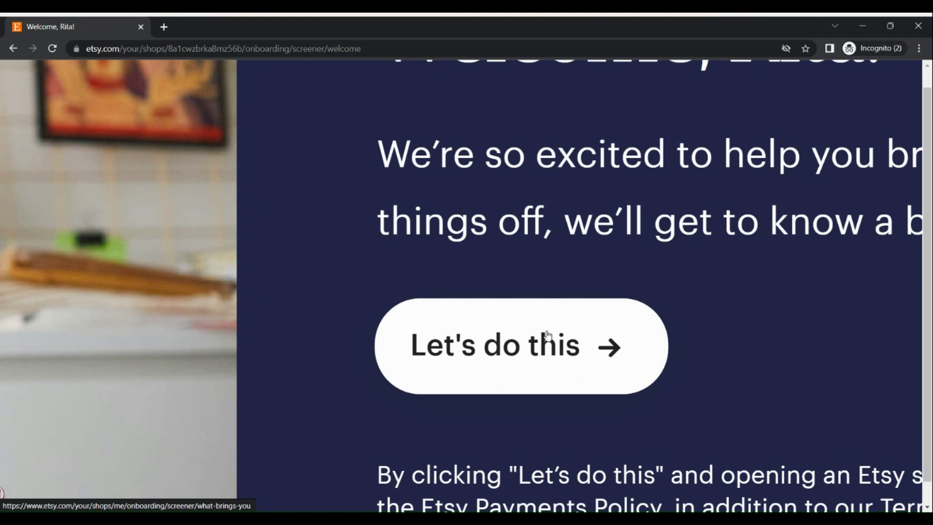
# Begin the shop onboarding and answer that you want to expand your online business by selling on Etsy, too
pyautogui.click(548, 335)
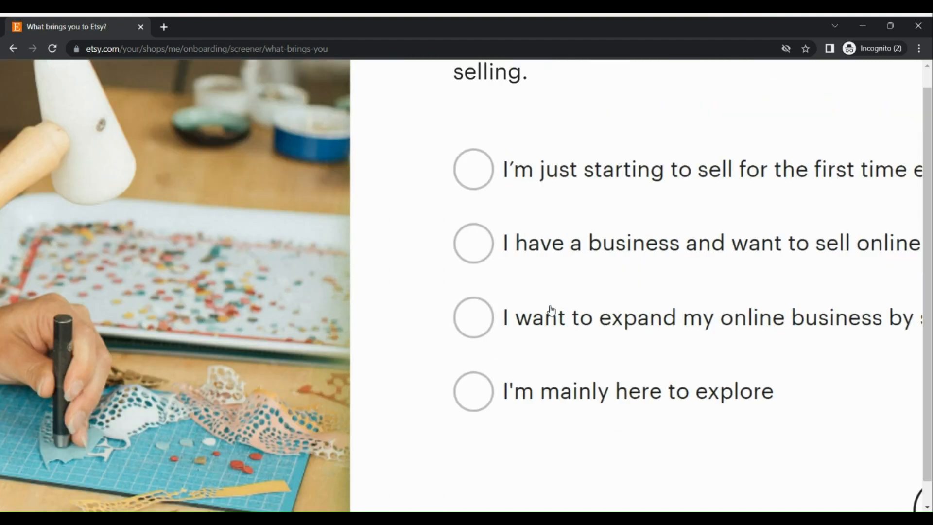
pyautogui.click(548, 313)
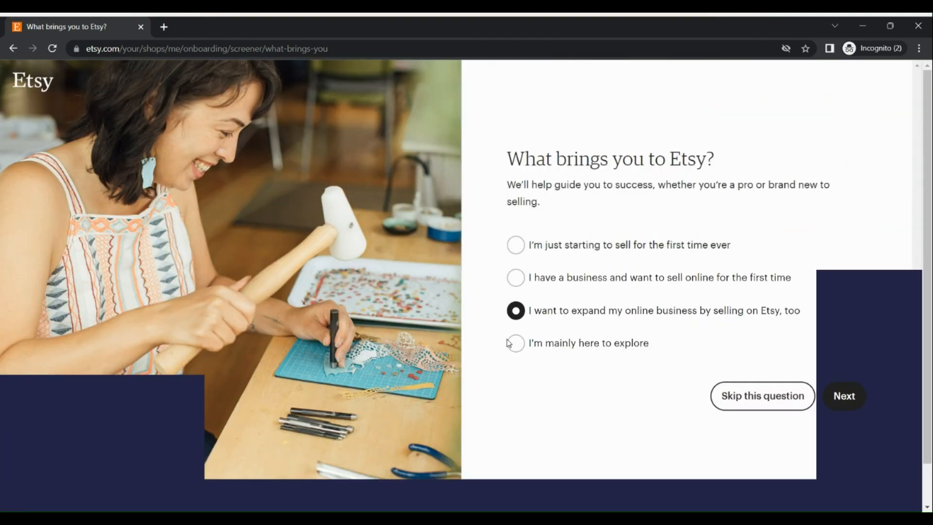
pyautogui.click(841, 394)
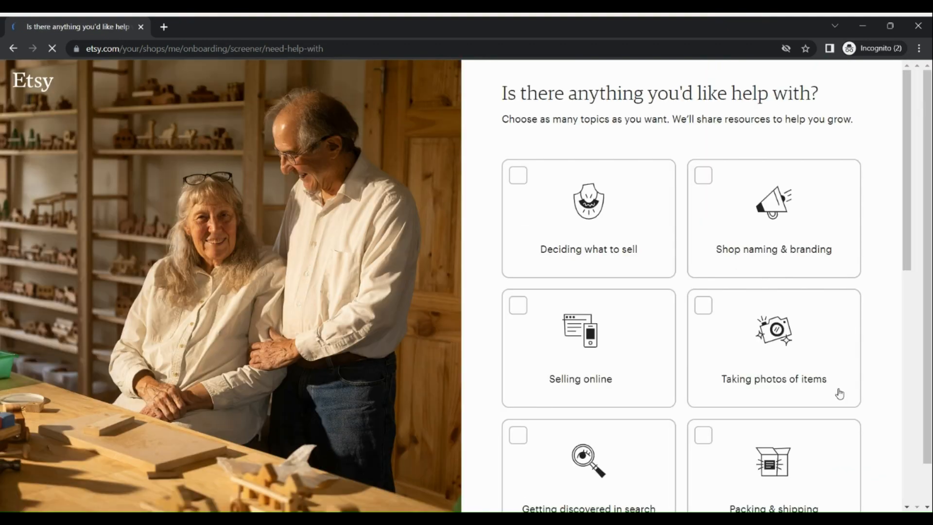
# Continue past the help topics without selecting any and start the shop setup
pyautogui.scroll(-9, 773, 311)
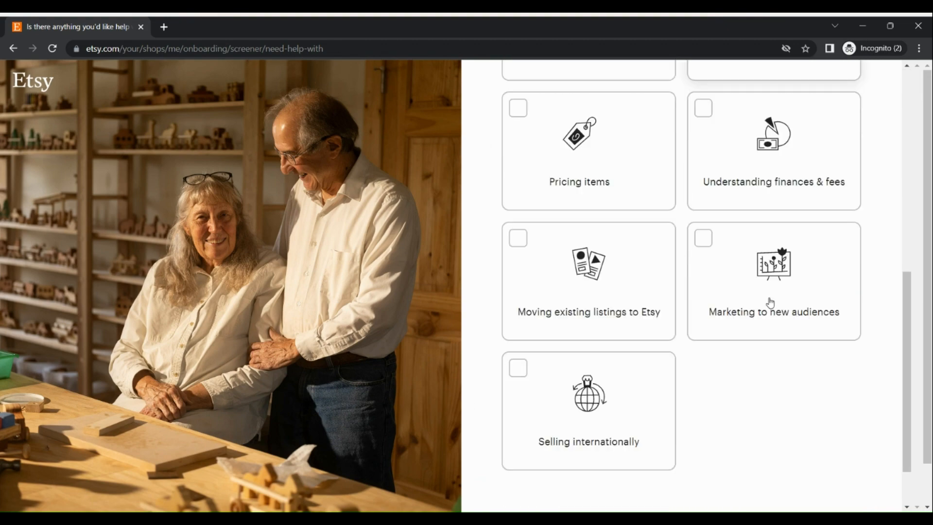
pyautogui.scroll(-2, 770, 302)
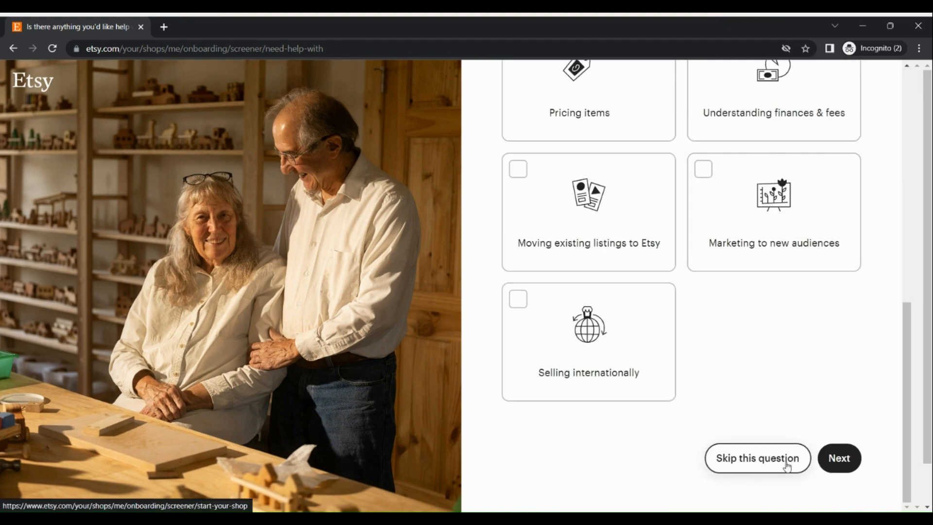
pyautogui.click(832, 462)
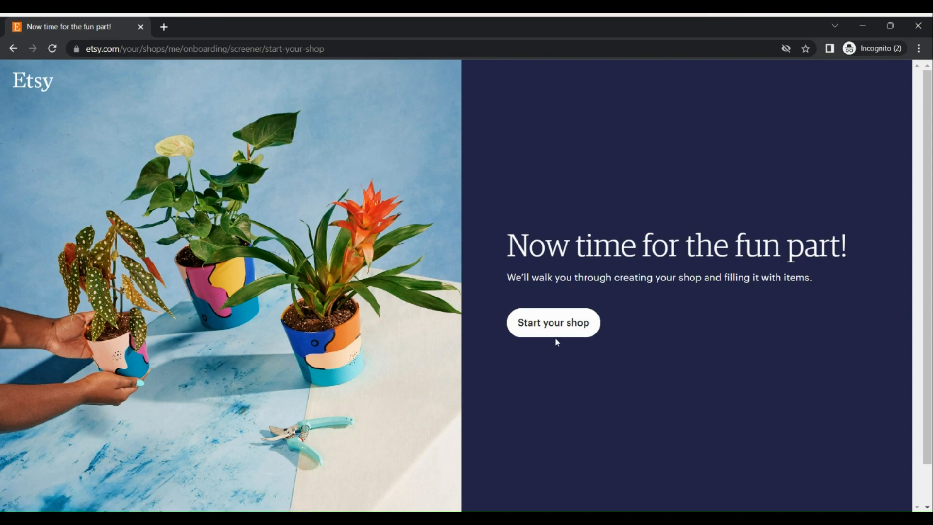
pyautogui.scroll(5, 562, 313)
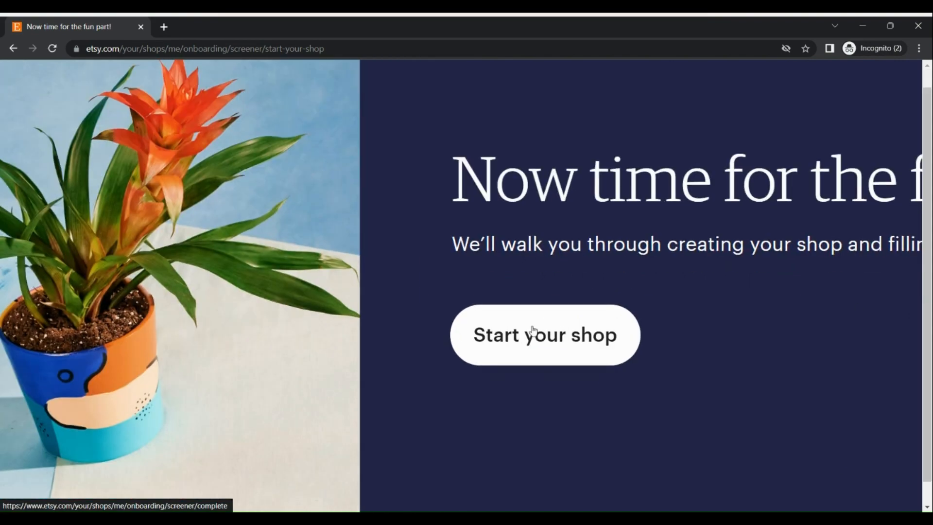
pyautogui.click(533, 330)
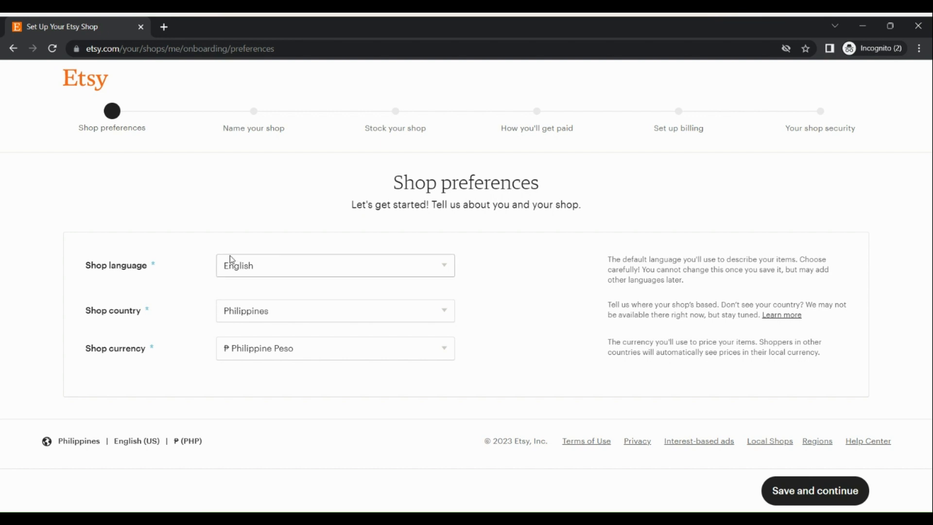
# Save the shop preferences with English as language, Philippines as country and Philippine Peso as currency
pyautogui.scroll(5, 219, 265)
pyautogui.scroll(-5, 219, 265)
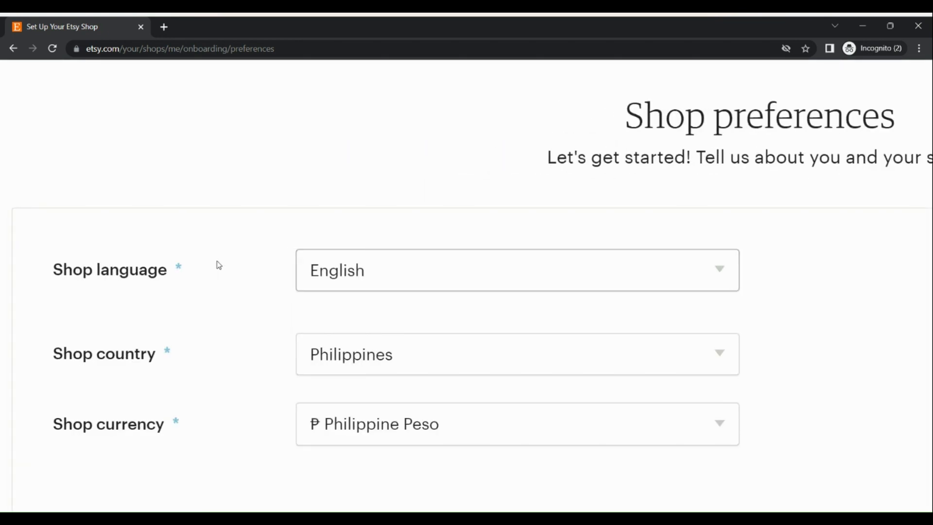
pyautogui.scroll(-1, 241, 343)
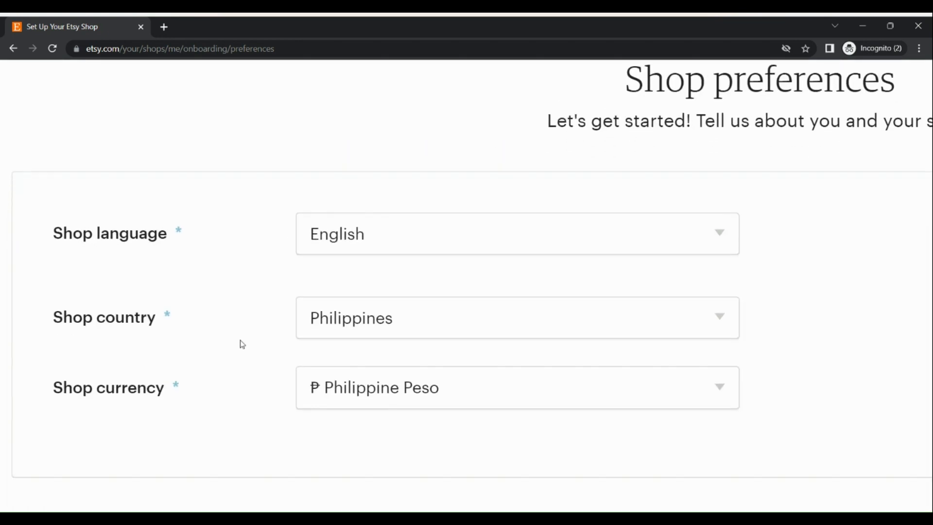
pyautogui.scroll(-5, 313, 400)
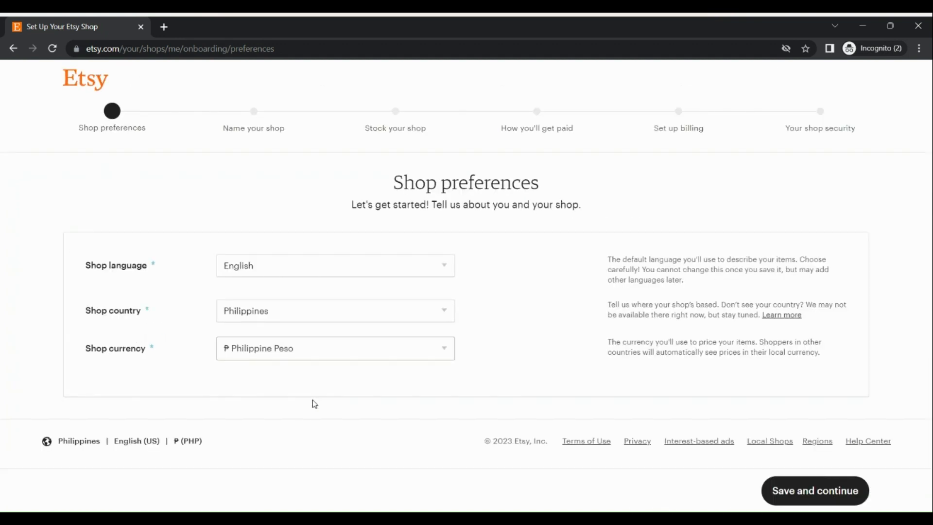
pyautogui.scroll(3, 834, 497)
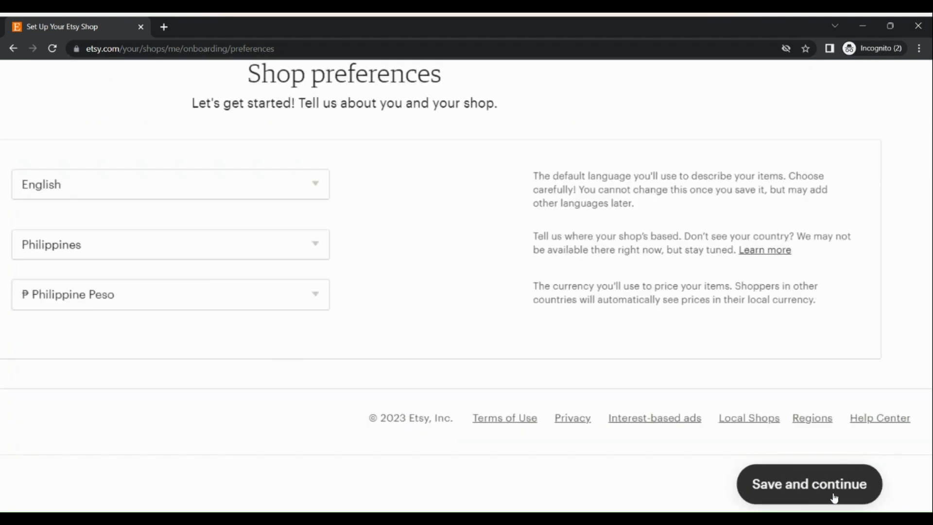
pyautogui.click(833, 495)
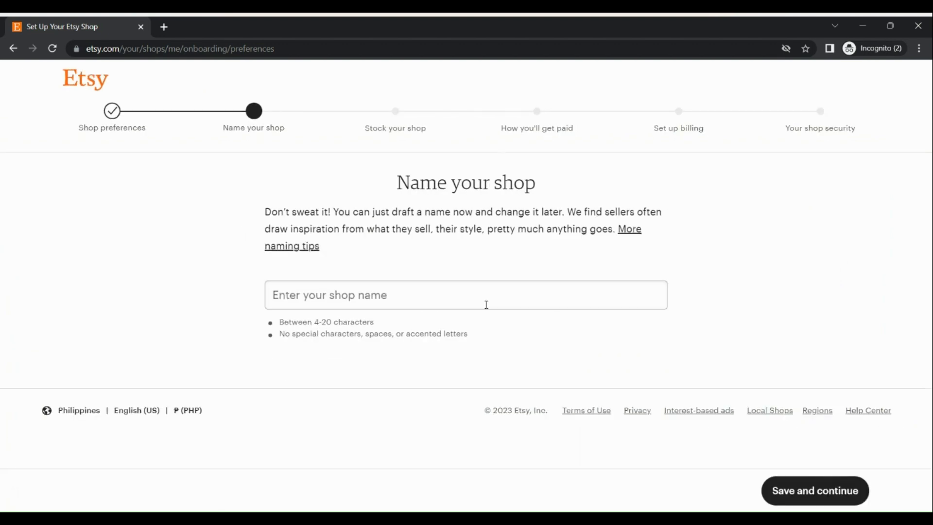
# Name the shop Autrelyundesc and save it to continue to the listing stage
pyautogui.click(486, 304)
pyautogui.write('A')
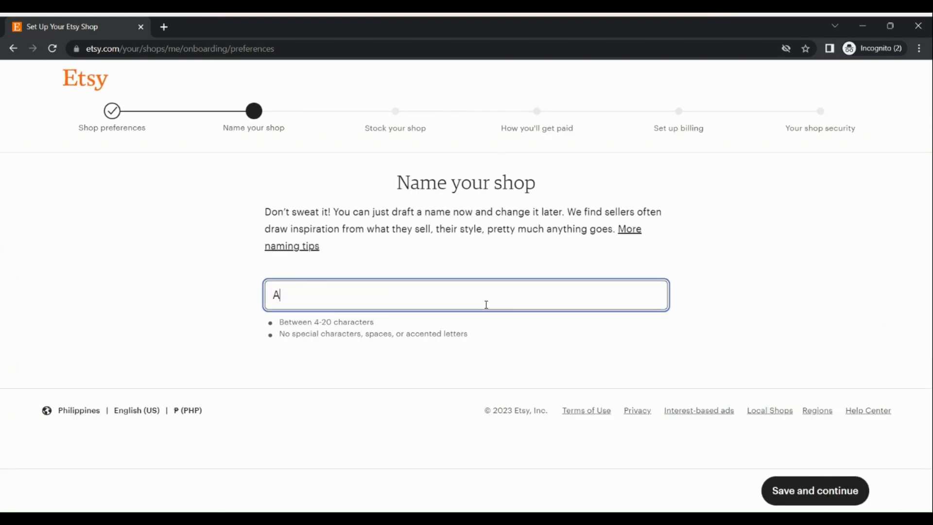
pyautogui.write('utrelyundesc')
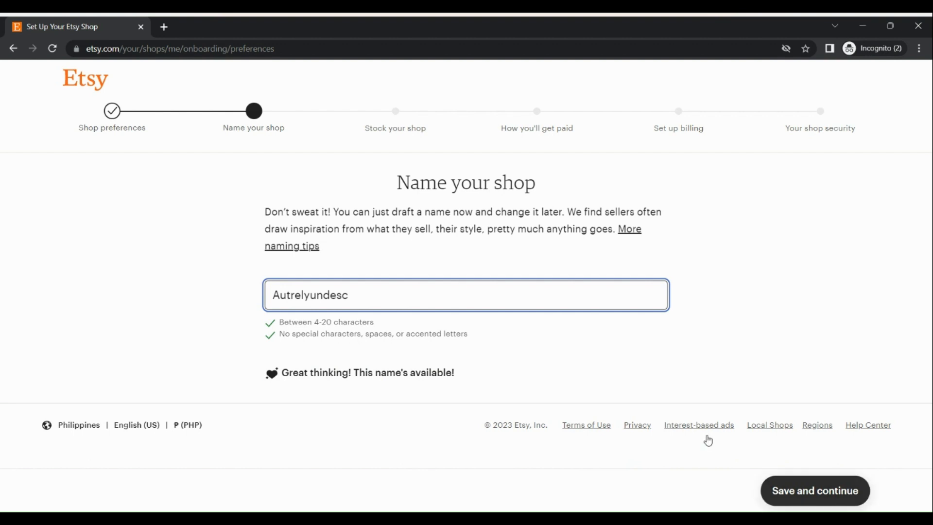
pyautogui.click(829, 489)
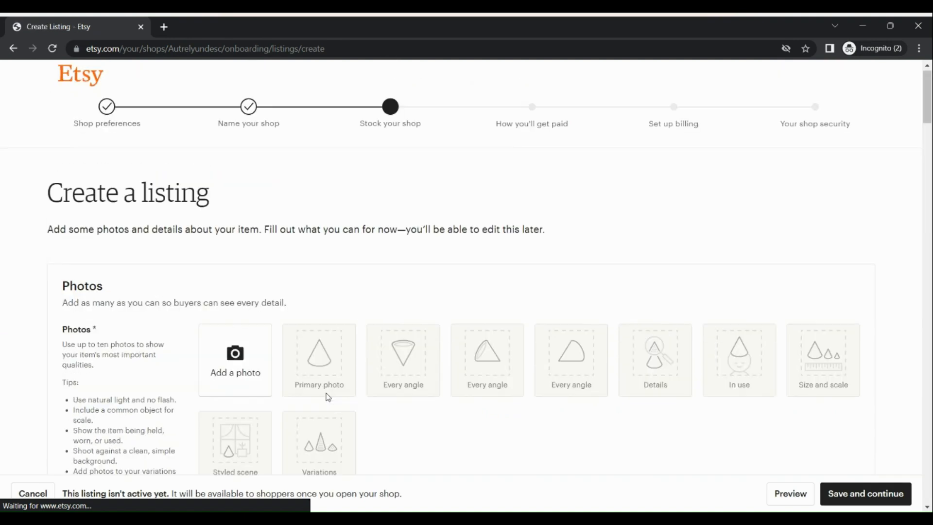
# Review the Create a listing form from photos and video through listing details, pricing and shipping to returns and exchanges
pyautogui.scroll(-4, 329, 397)
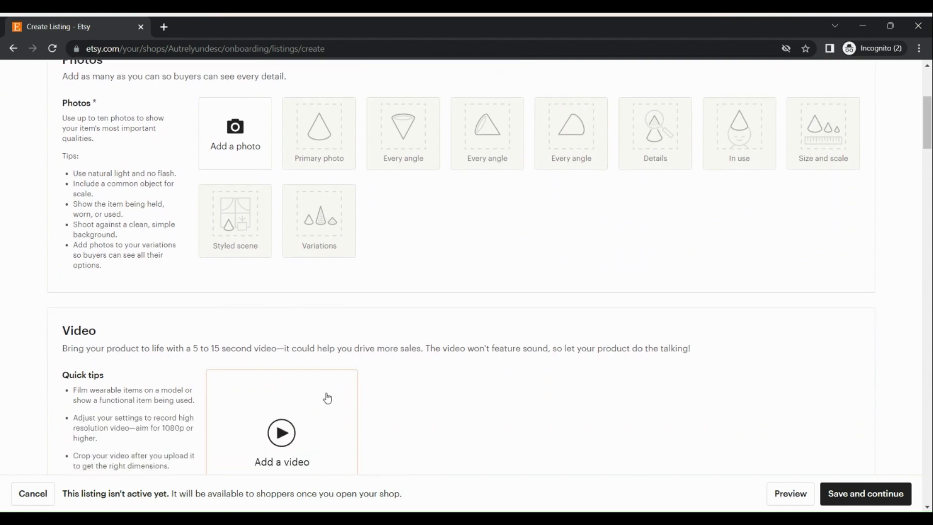
pyautogui.scroll(1, 327, 395)
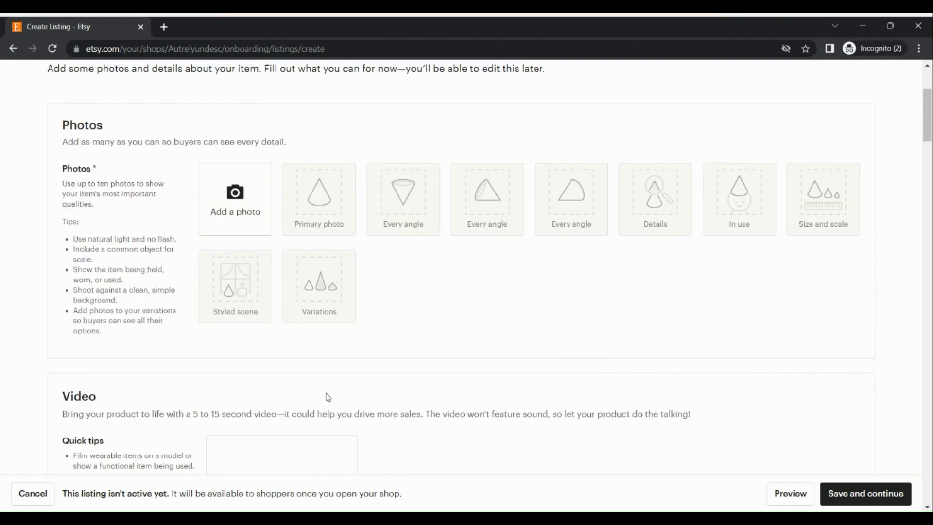
pyautogui.scroll(-6, 329, 397)
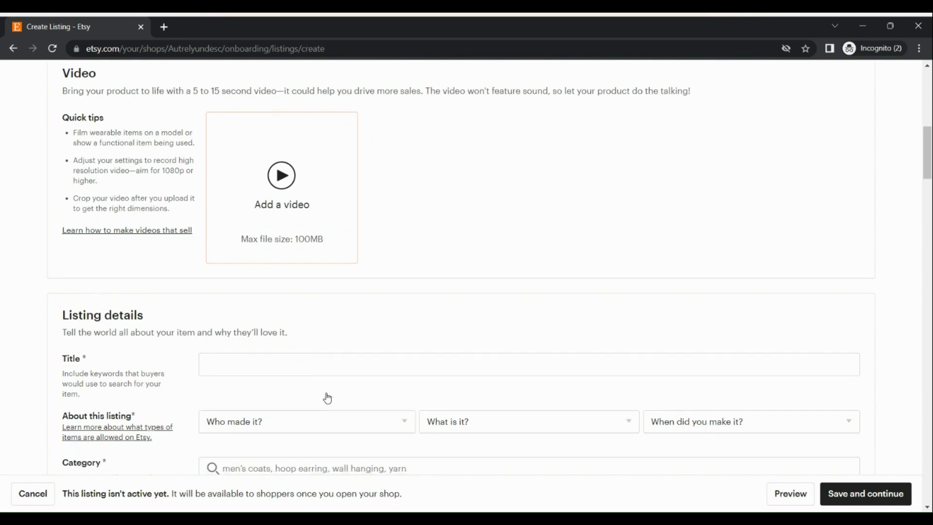
pyautogui.scroll(-5, 327, 398)
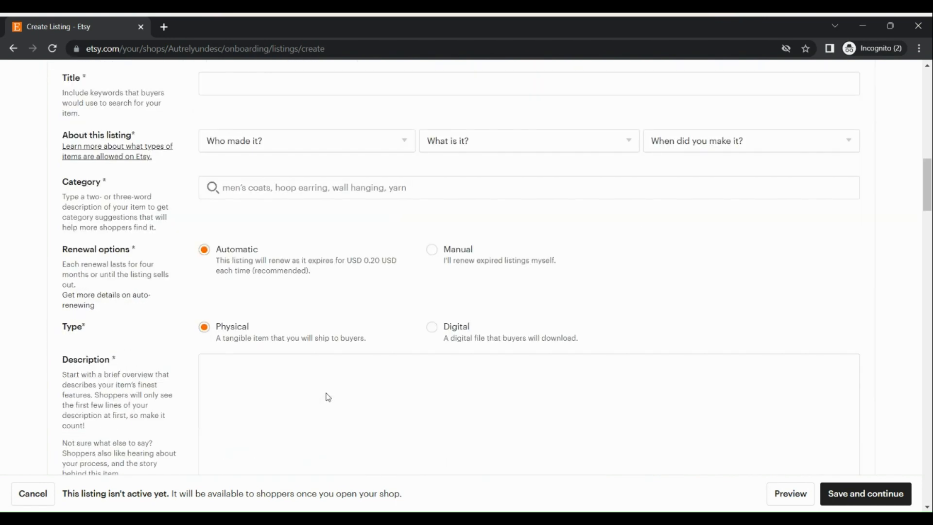
pyautogui.scroll(-10, 328, 397)
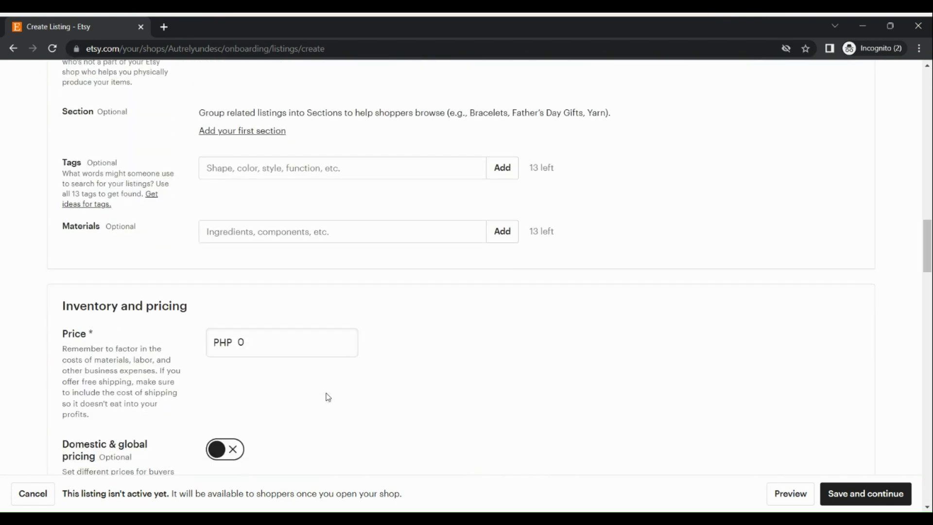
pyautogui.scroll(-14, 328, 397)
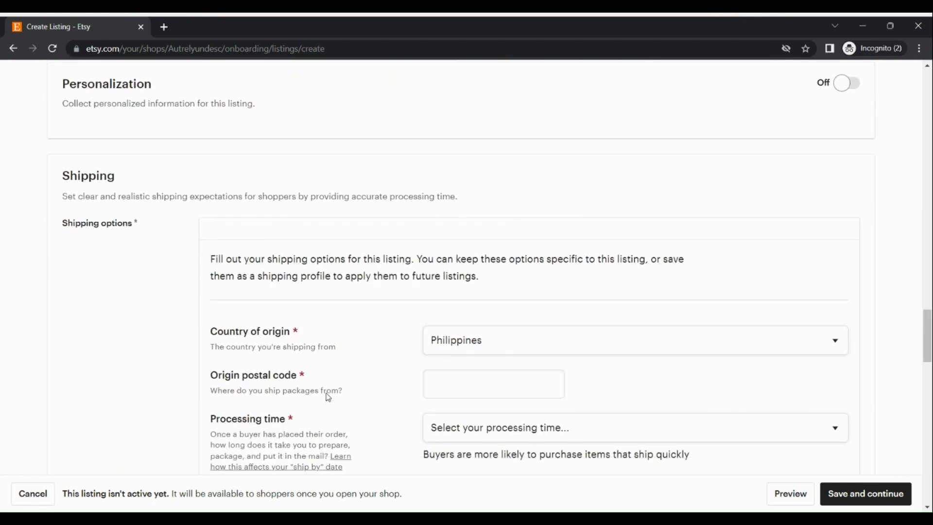
pyautogui.scroll(-11, 328, 398)
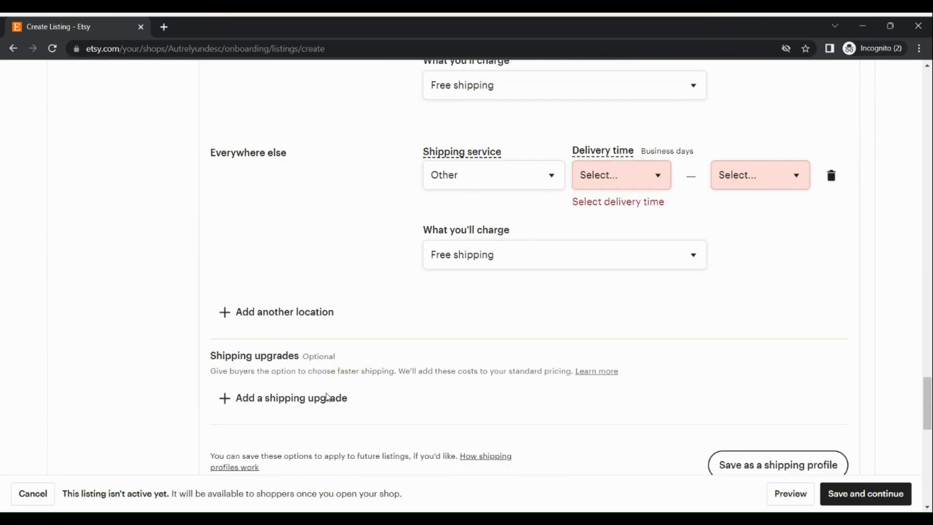
pyautogui.scroll(-8, 328, 397)
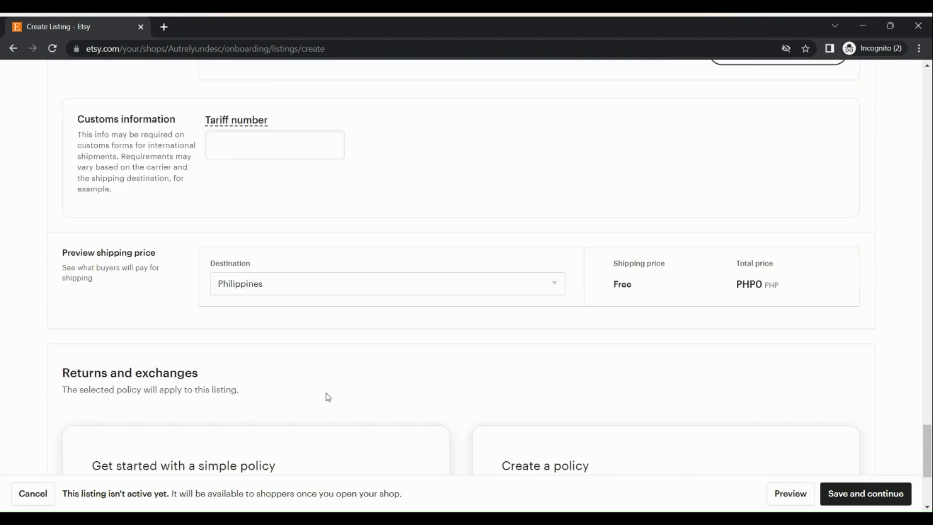
pyautogui.scroll(-4, 329, 398)
# Add the image "Candy Color Pastel Trendy Cover Aesthetic Arch Printable Journal (2)" from Downloads as the listing's first photo
pyautogui.scroll(20, 327, 392)
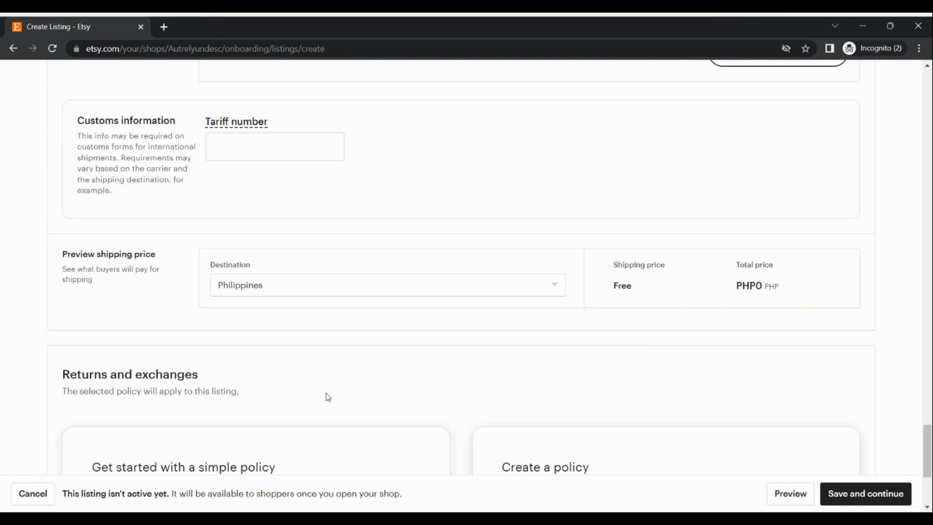
pyautogui.scroll(1, 329, 397)
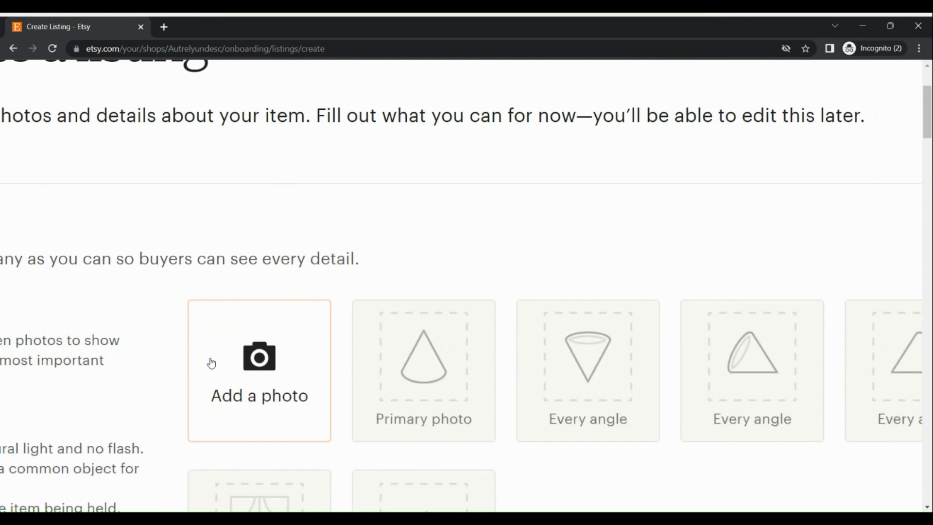
pyautogui.click(211, 360)
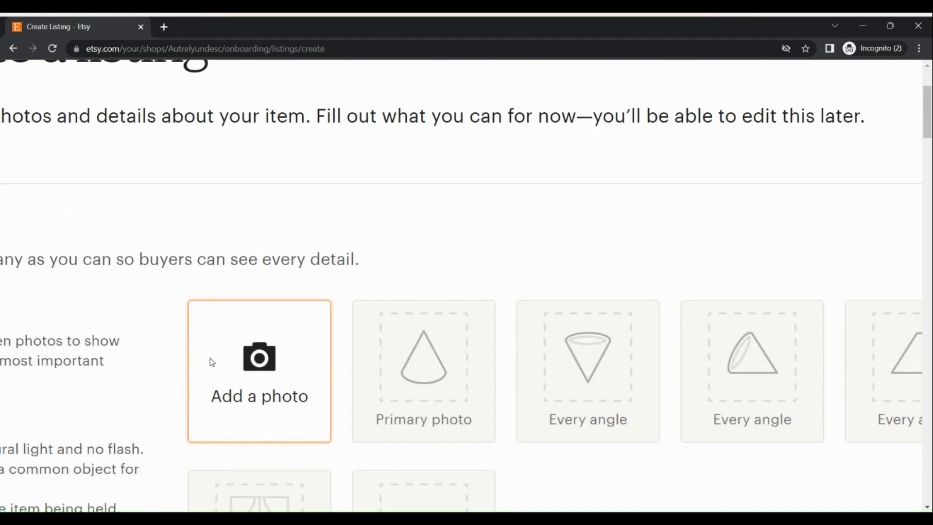
pyautogui.click(212, 362)
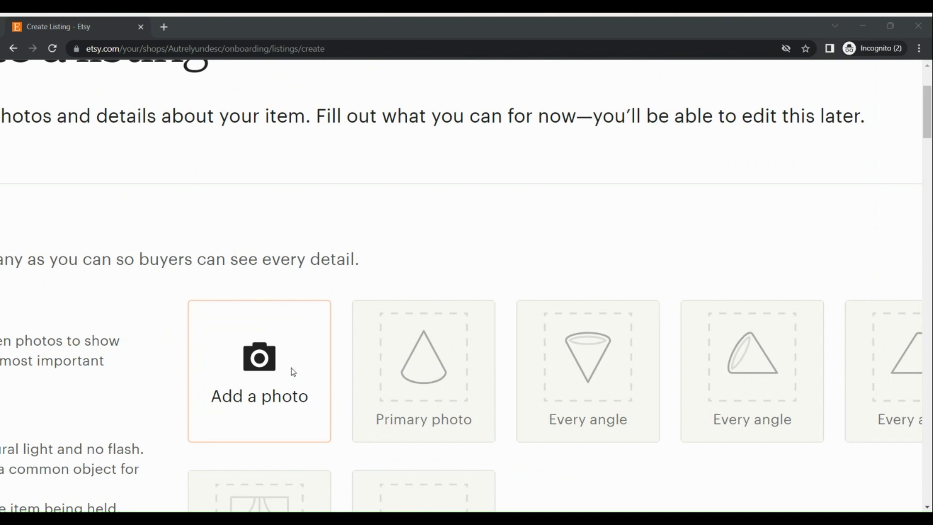
pyautogui.scroll(-2, 204, 212)
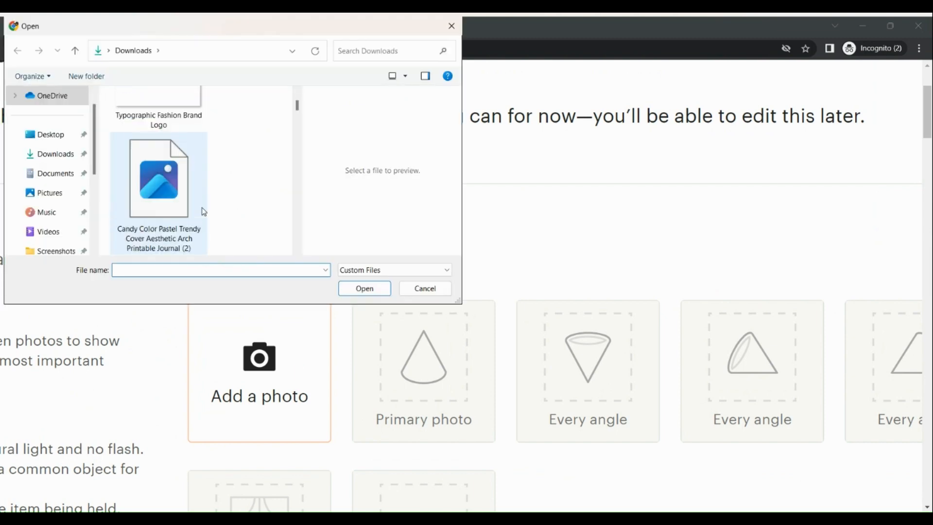
pyautogui.doubleClick(204, 211)
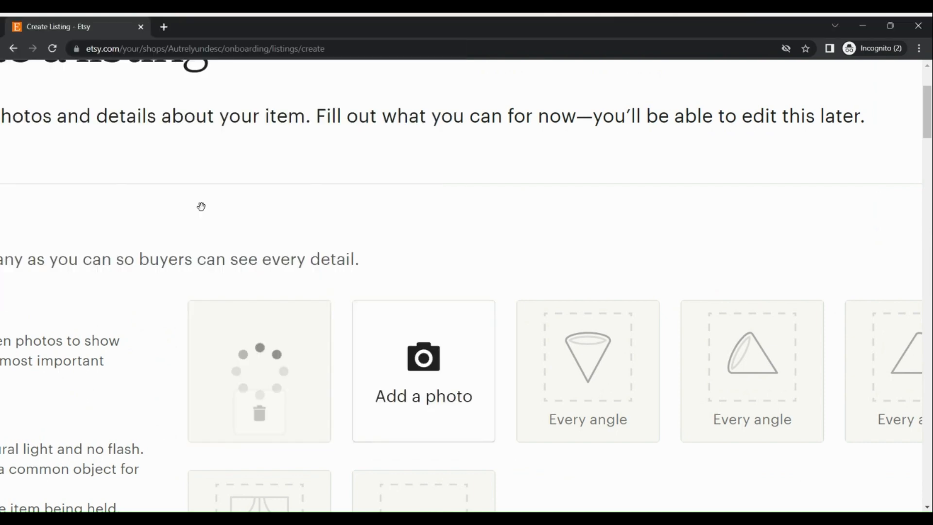
# Add the image "Candy Color Pastel Trendy Cover Aesthetic Arch Printable Journal" from Downloads as the listing's second photo
pyautogui.click(386, 364)
pyautogui.scroll(-3, 203, 212)
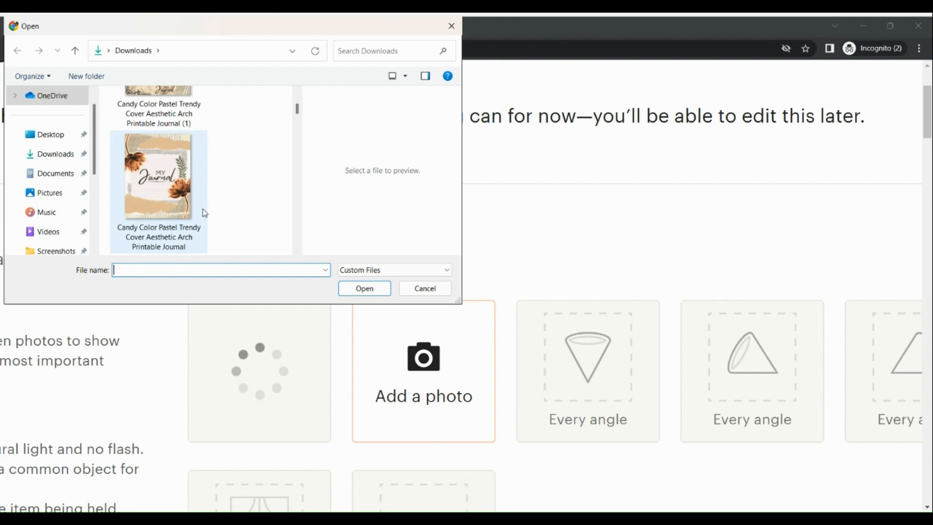
pyautogui.doubleClick(205, 213)
pyautogui.scroll(-3, 304, 340)
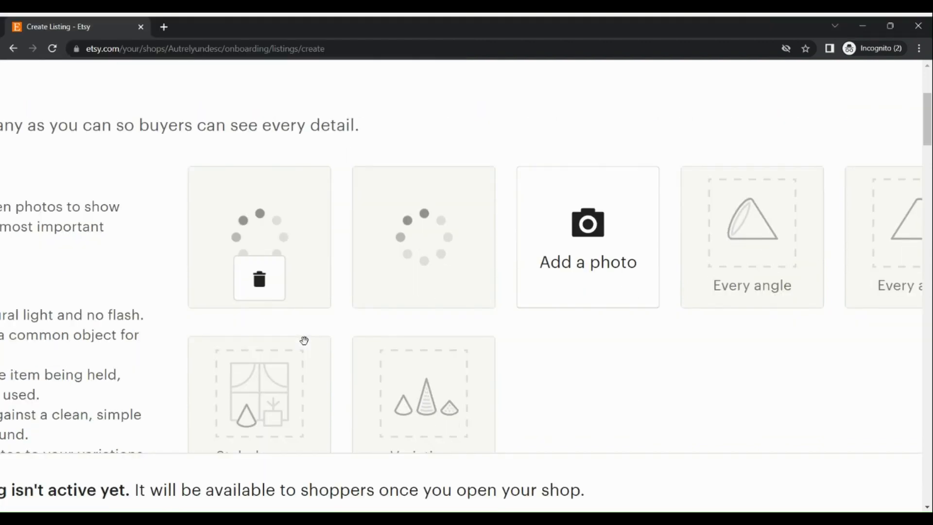
pyautogui.scroll(-3, 304, 341)
pyautogui.scroll(-1, 304, 339)
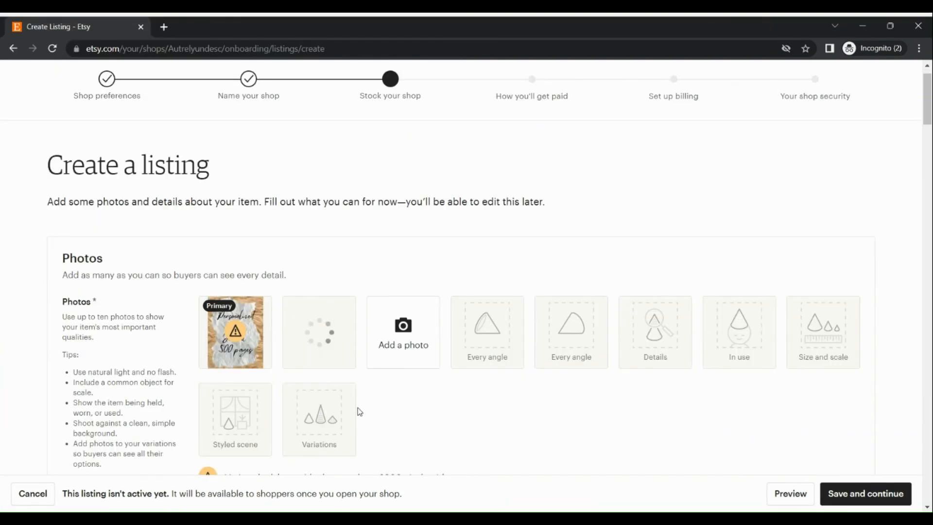
# Enter "Personalized online journal" as the listing's title
pyautogui.scroll(-6, 359, 412)
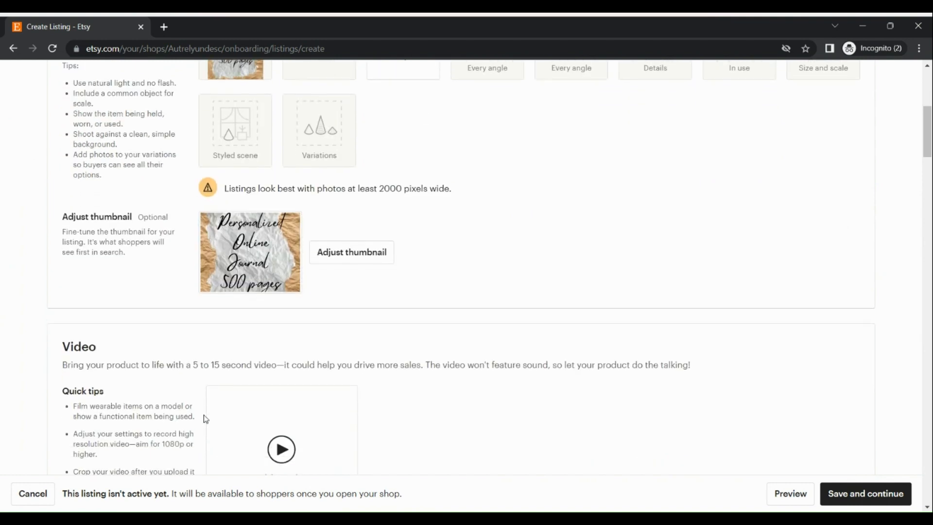
pyautogui.scroll(-2, 206, 419)
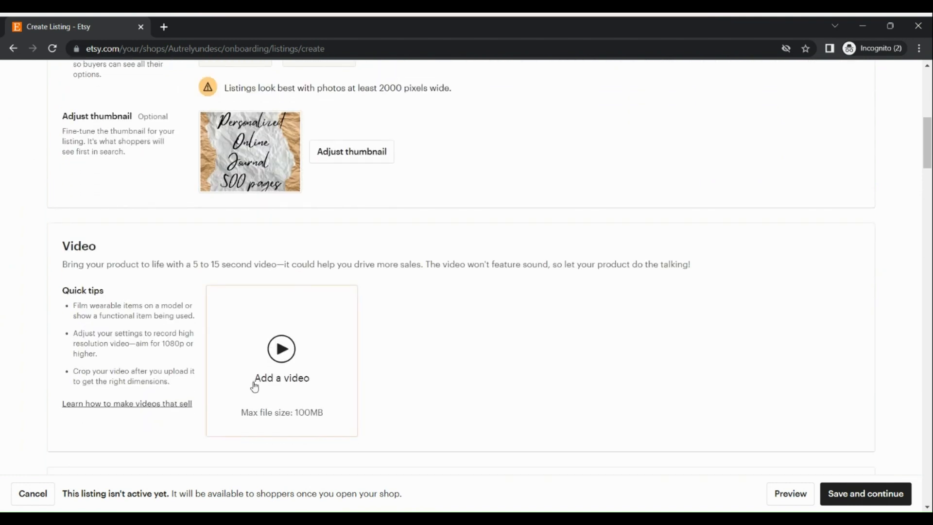
pyautogui.scroll(-4, 254, 388)
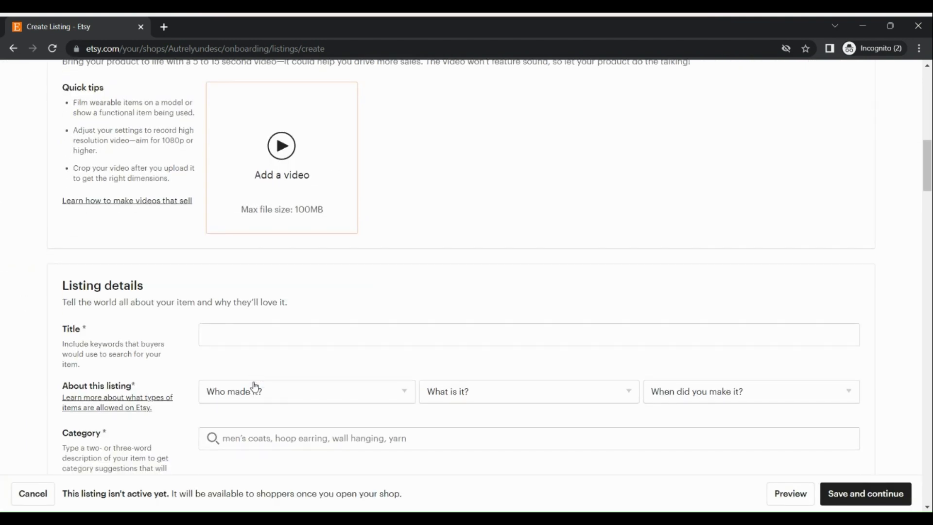
pyautogui.scroll(-1, 255, 386)
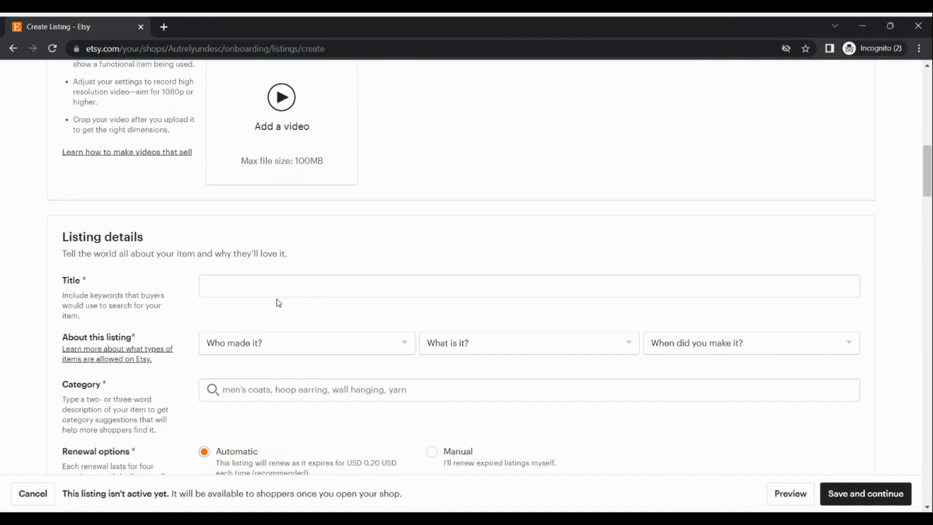
pyautogui.click(284, 292)
pyautogui.write('P')
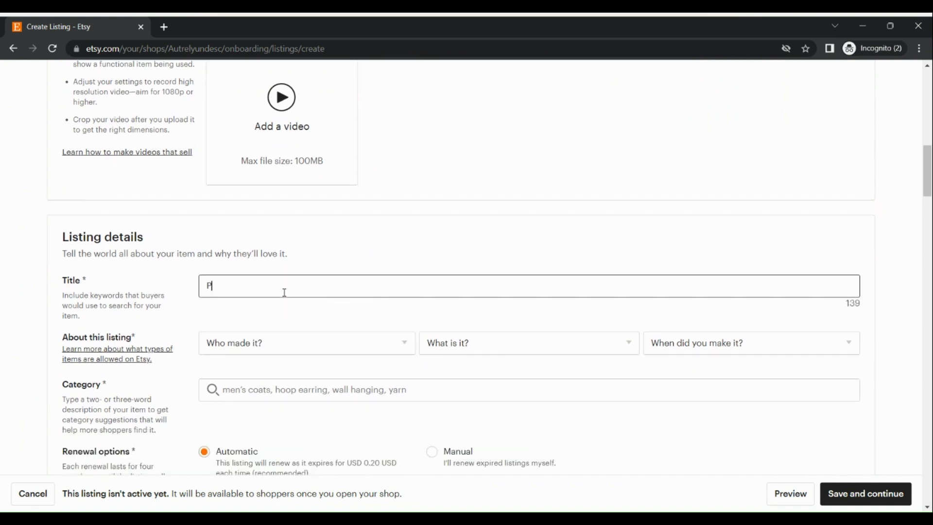
pyautogui.write('ersonal')
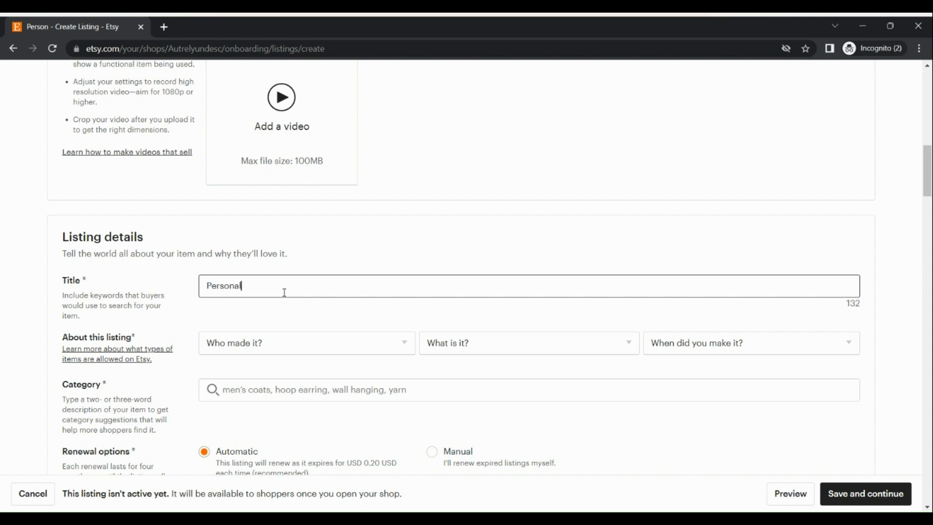
pyautogui.write('ized on')
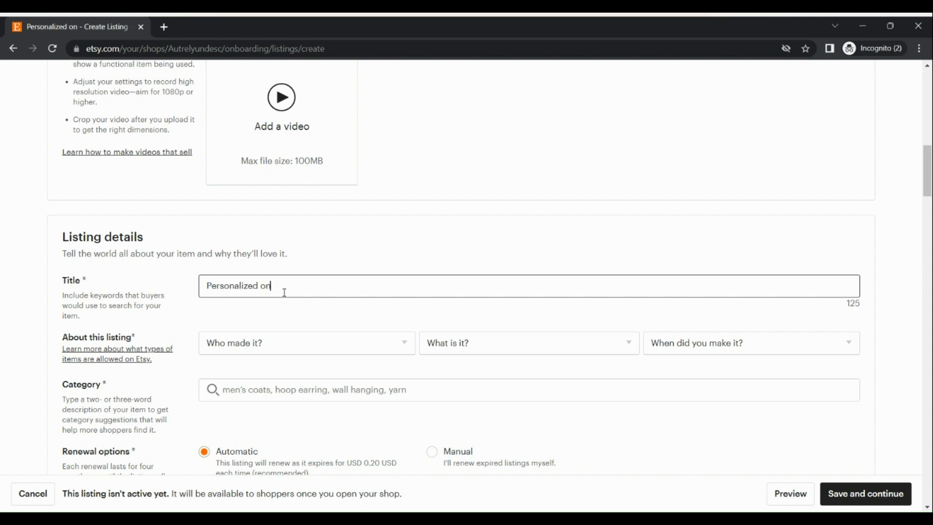
pyautogui.write('line journal')
# Describe the item as made by a member of my shop, a finished product, and Made To Order
pyautogui.click(281, 353)
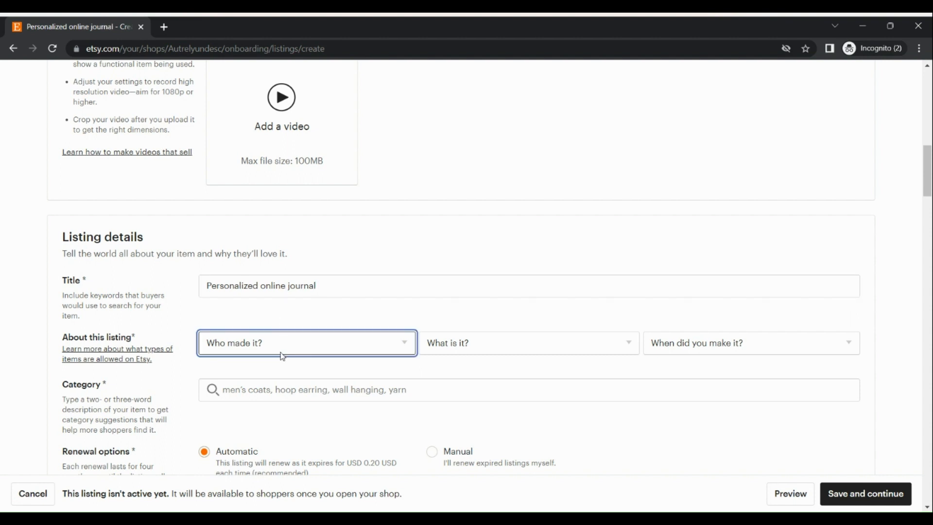
pyautogui.click(266, 390)
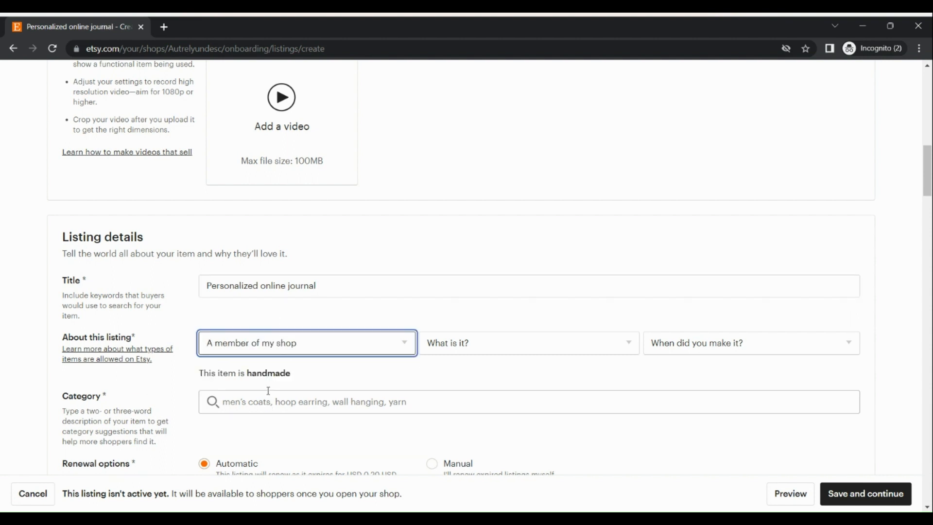
pyautogui.click(455, 334)
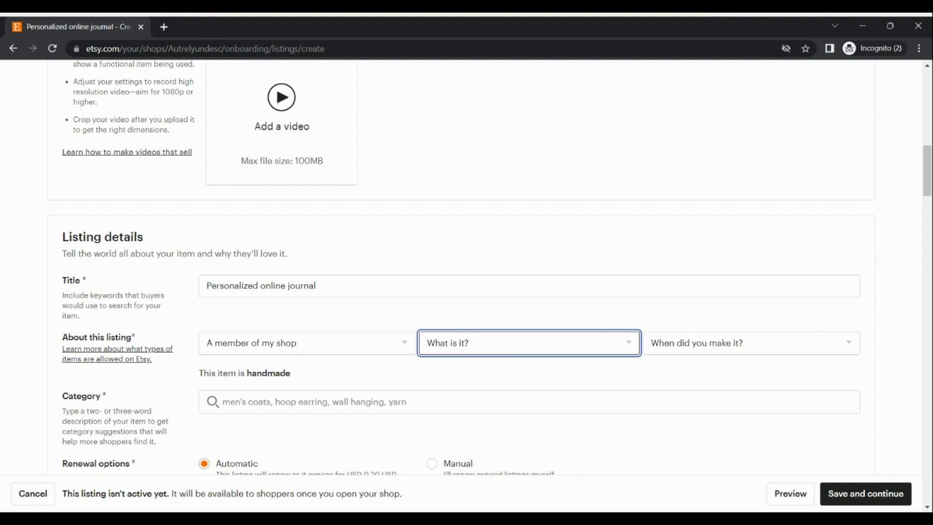
pyautogui.click(477, 381)
pyautogui.click(692, 352)
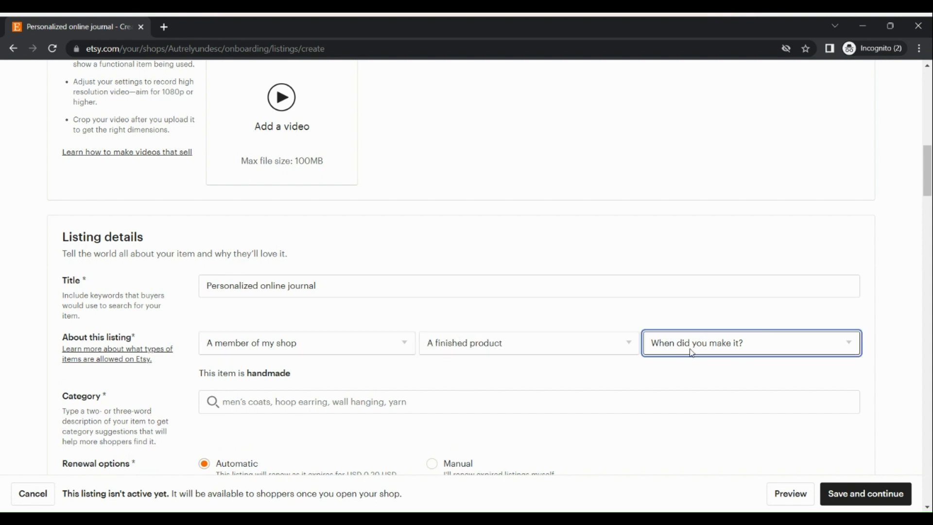
pyautogui.click(726, 135)
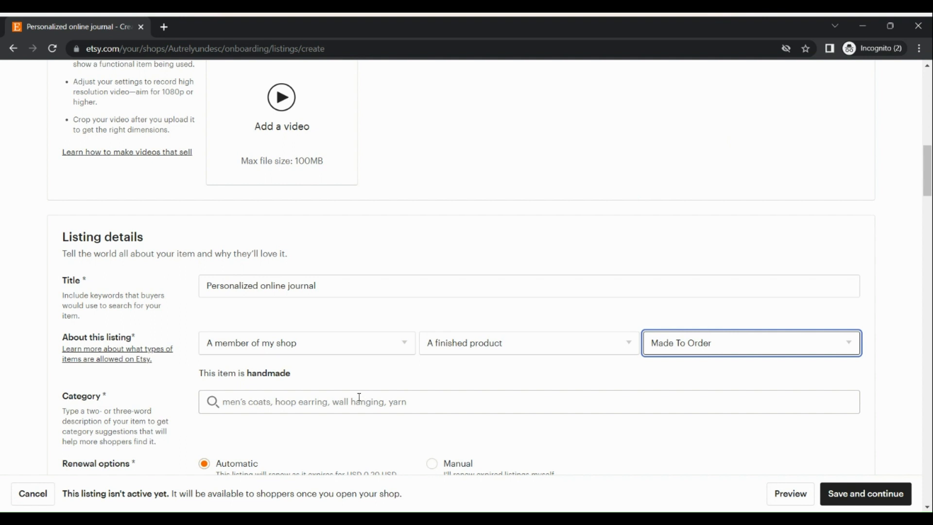
# Search the categories for "online journal" and assign the listing to Journals & Notebooks
pyautogui.click(360, 397)
pyautogui.write('online ')
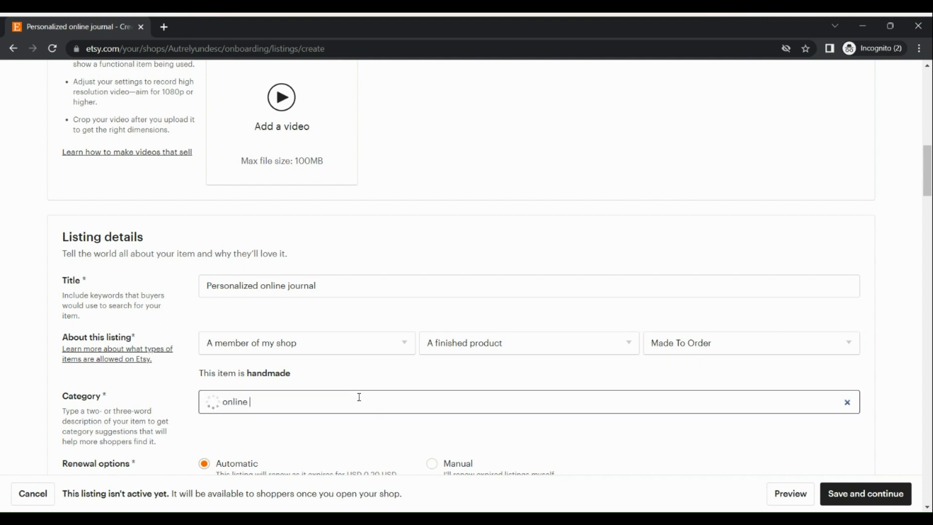
pyautogui.write('journal')
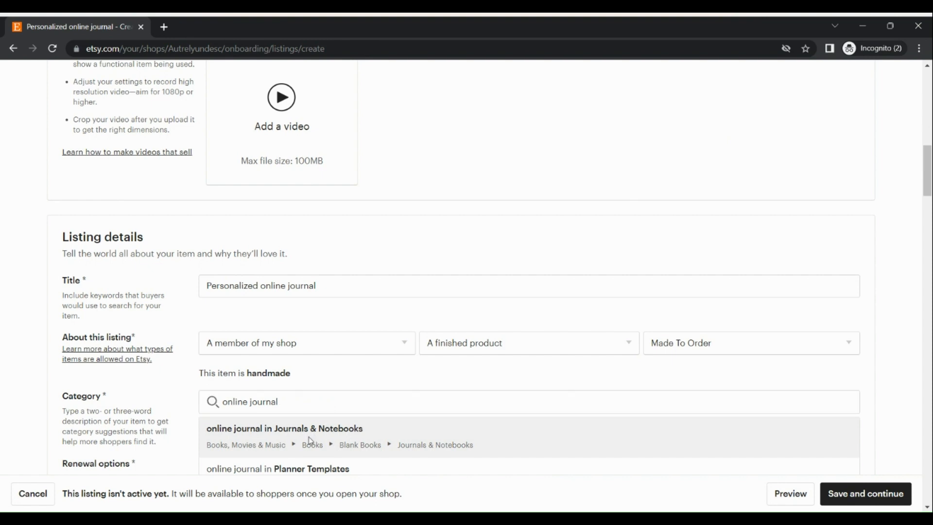
pyautogui.click(310, 441)
# Set the listing's renewal option to Manual and its type to Digital
pyautogui.scroll(-3, 311, 441)
pyautogui.scroll(-1, 311, 360)
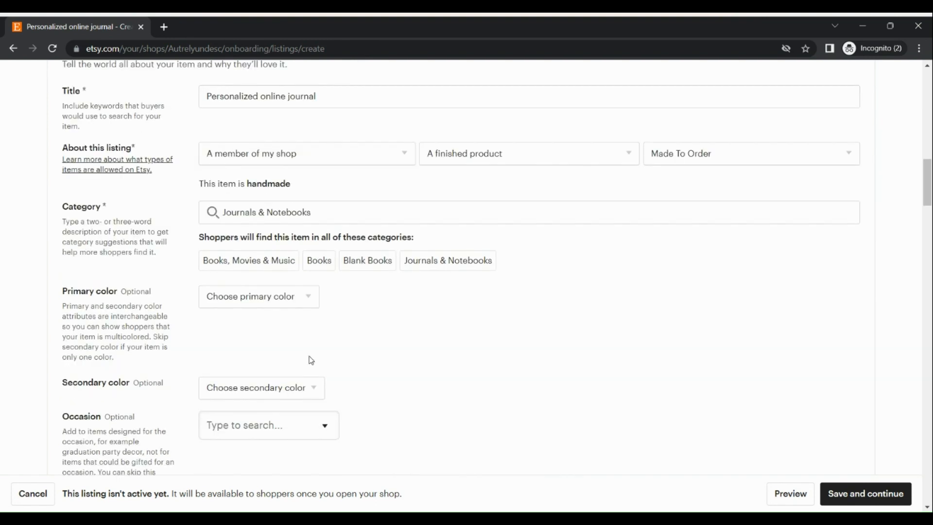
pyautogui.scroll(-1, 269, 396)
pyautogui.scroll(-2, 269, 395)
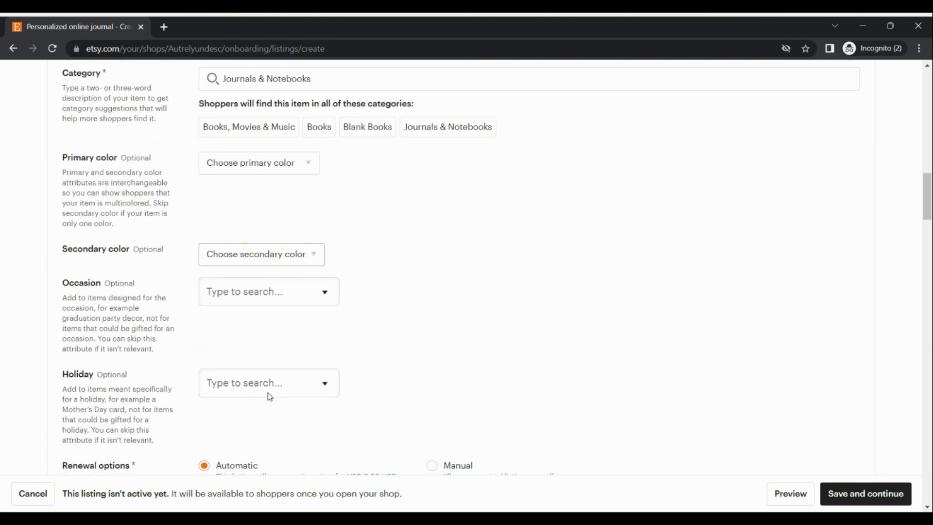
pyautogui.scroll(-4, 287, 271)
pyautogui.scroll(-1, 273, 344)
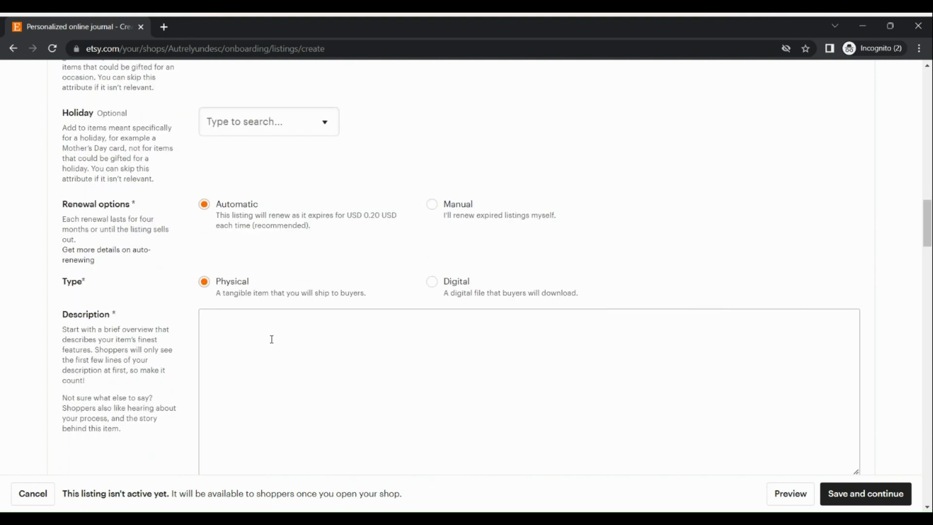
pyautogui.click(447, 207)
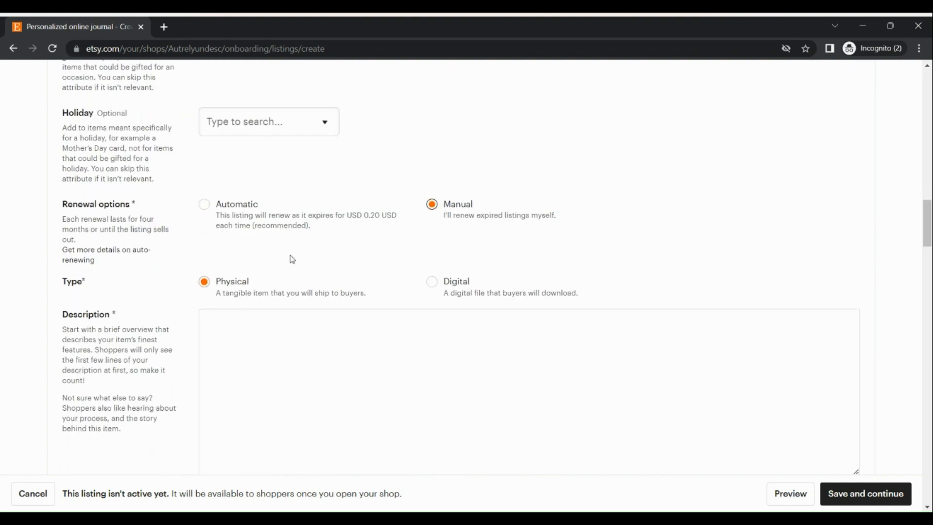
pyautogui.click(448, 296)
# Review the description guidance and the fields of the new production partner form, and close the form without saving a partner
pyautogui.scroll(-4, 447, 296)
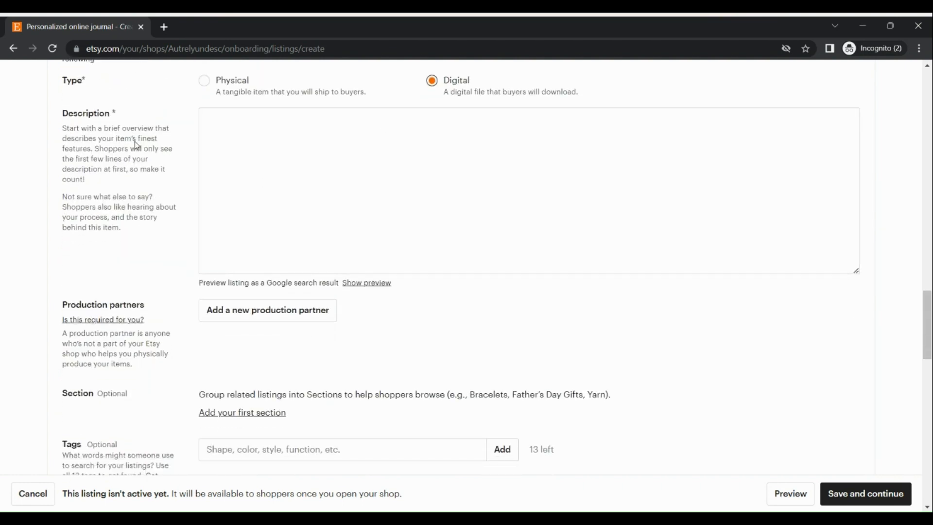
pyautogui.scroll(5, 89, 152)
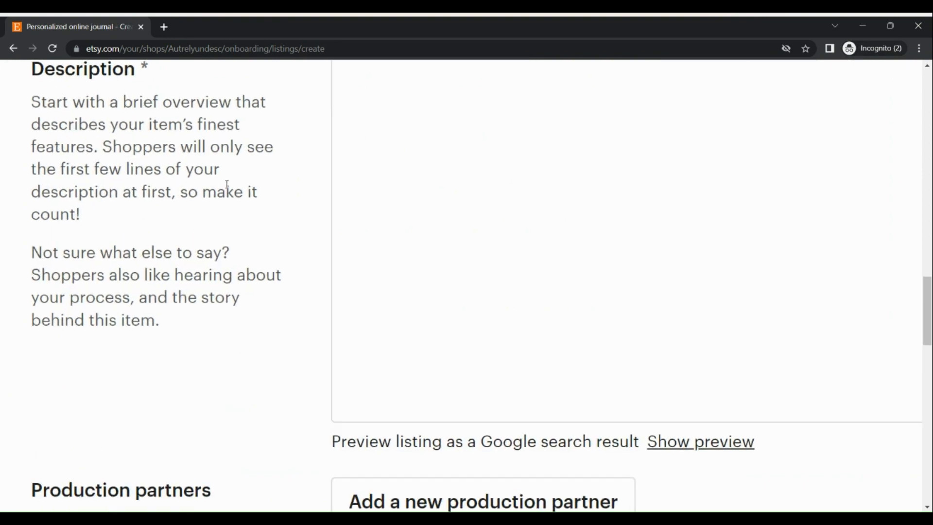
pyautogui.scroll(-5, 227, 184)
pyautogui.scroll(-2, 320, 329)
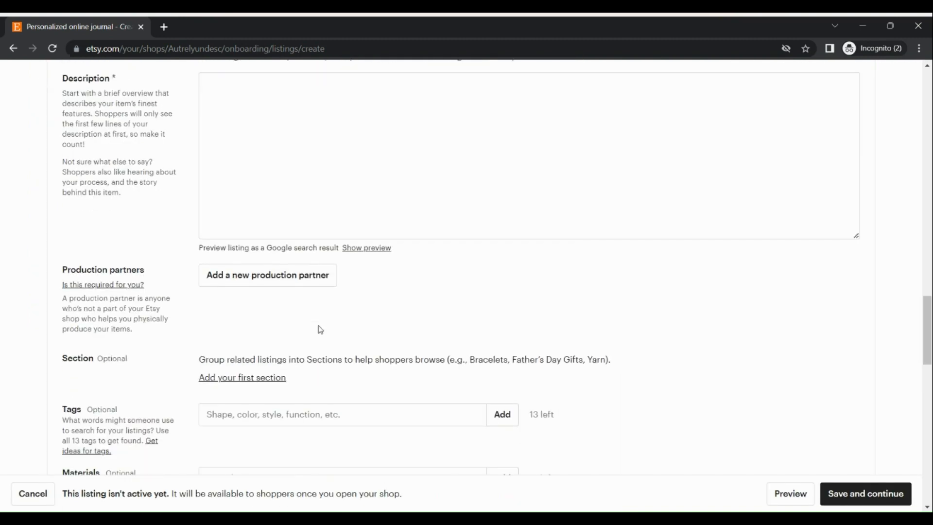
pyautogui.scroll(-1, 320, 329)
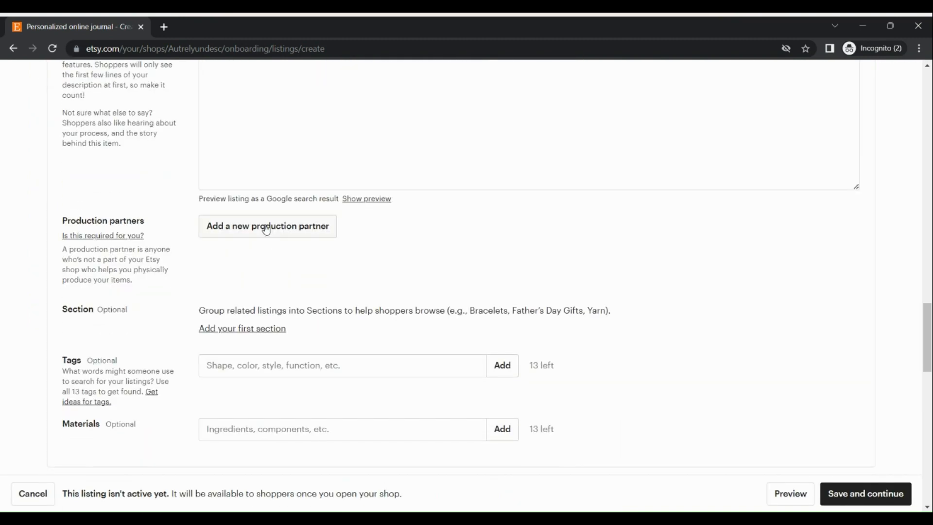
pyautogui.click(267, 229)
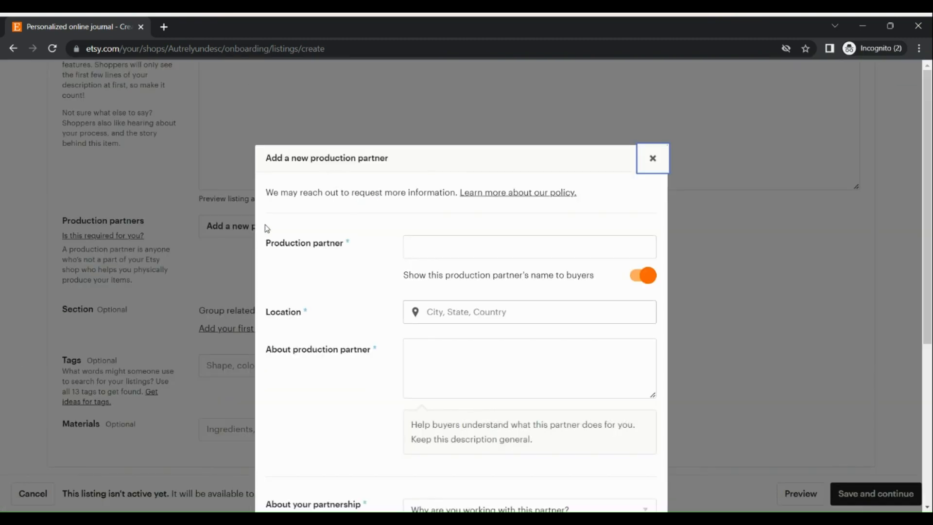
pyautogui.scroll(-3, 458, 240)
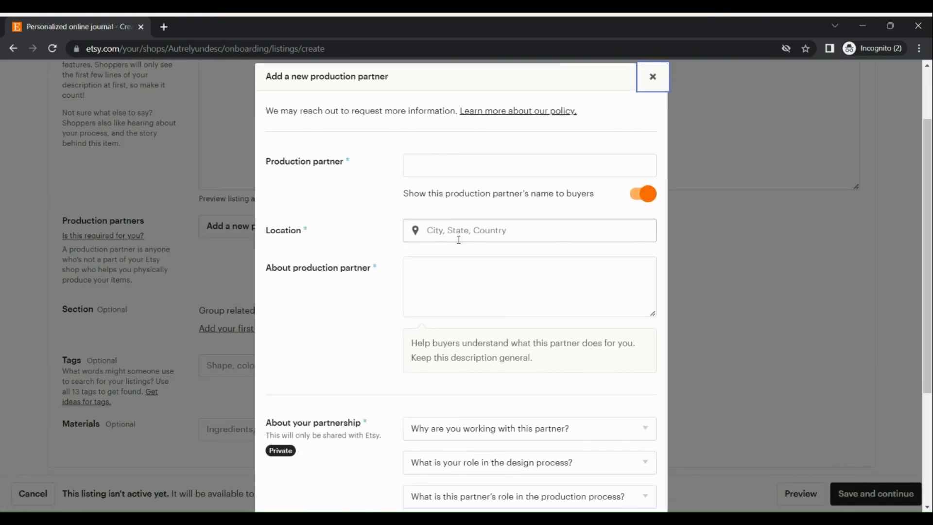
pyautogui.scroll(-2, 400, 300)
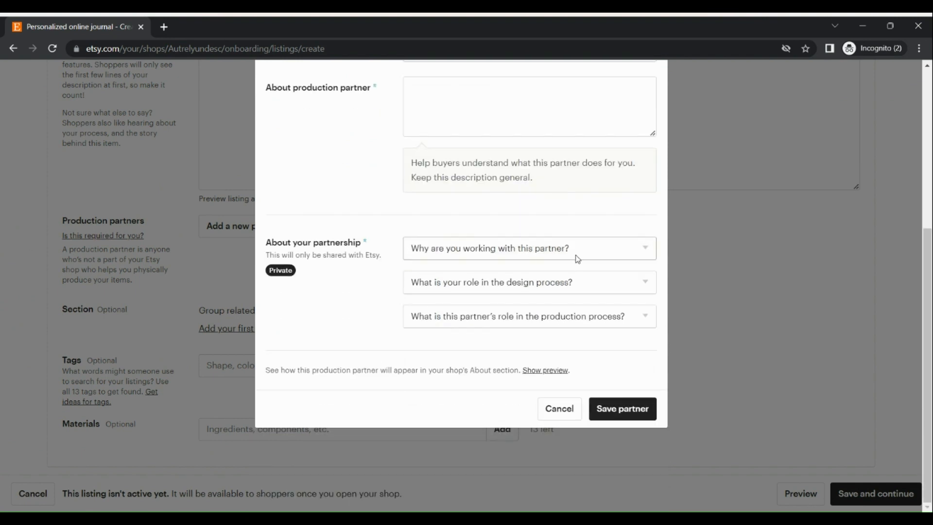
pyautogui.click(566, 418)
# Set the listing's price to PHP 100 and its quantity to 100 under Inventory and pricing
pyautogui.scroll(-3, 438, 330)
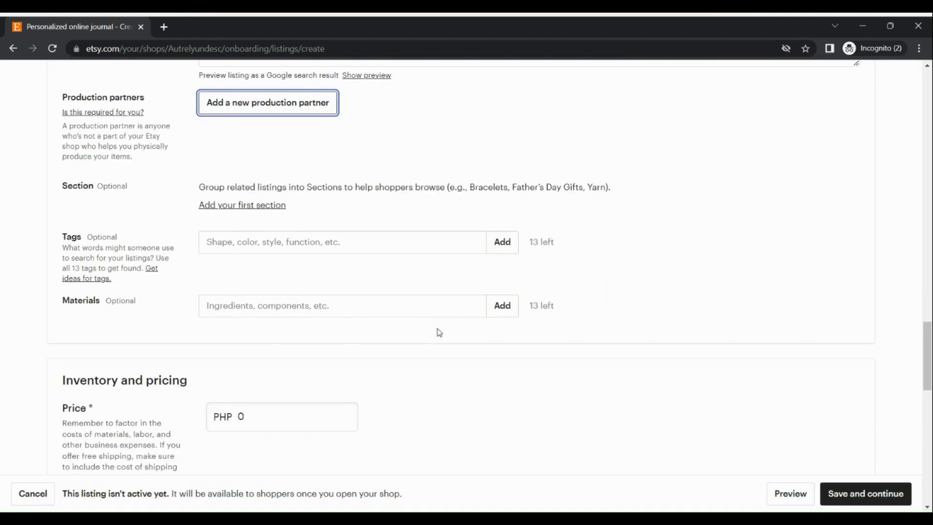
pyautogui.scroll(-3, 439, 333)
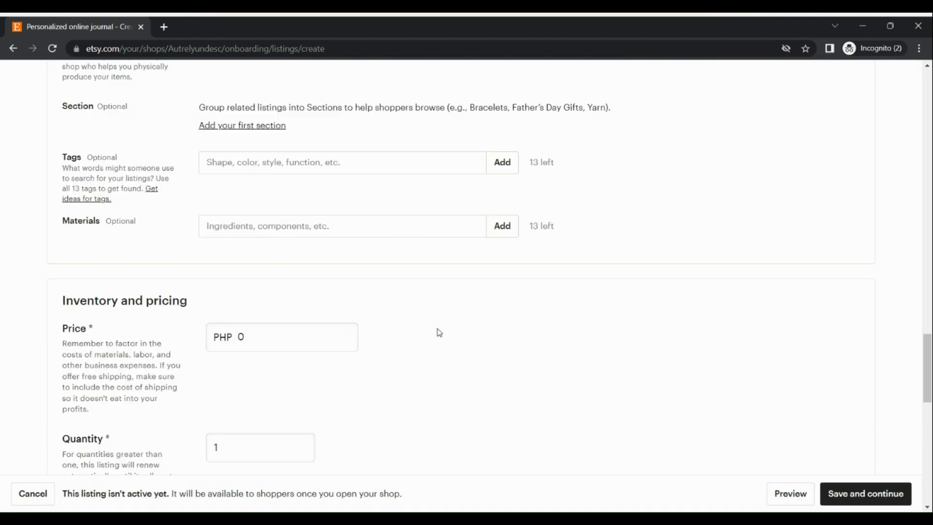
pyautogui.scroll(-2, 438, 332)
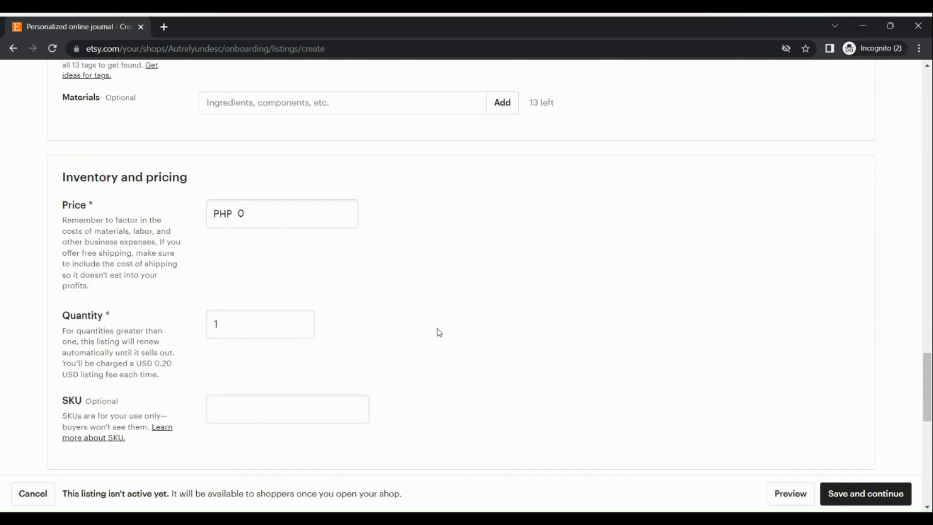
pyautogui.click(275, 219)
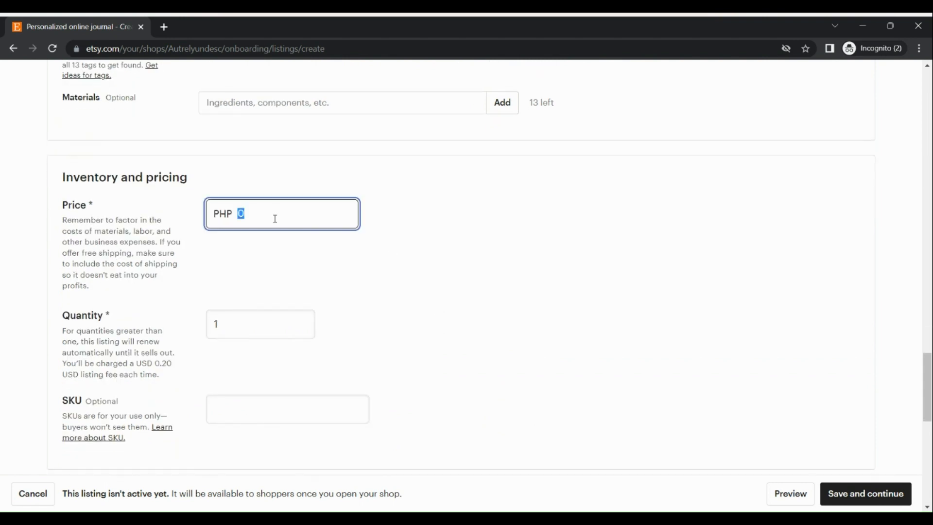
pyautogui.write('100')
pyautogui.scroll(-2, 275, 219)
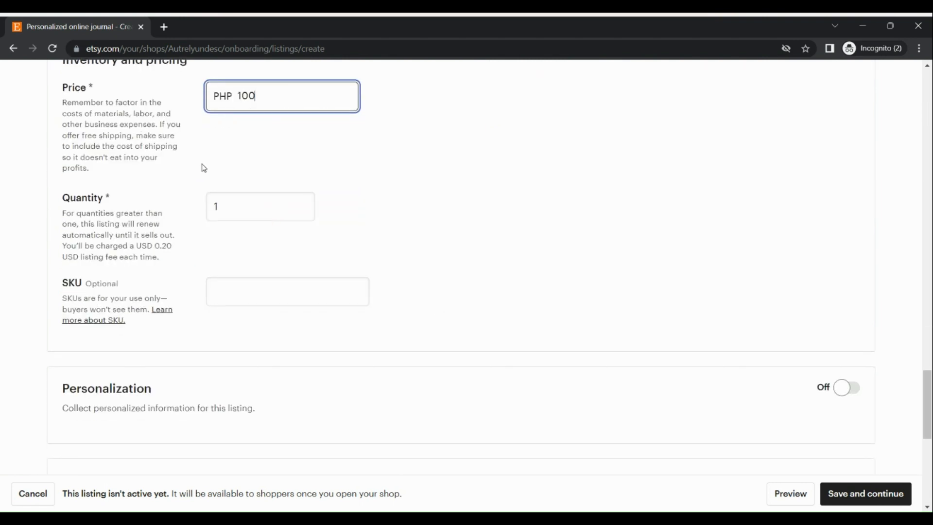
pyautogui.click(261, 196)
pyautogui.write('00')
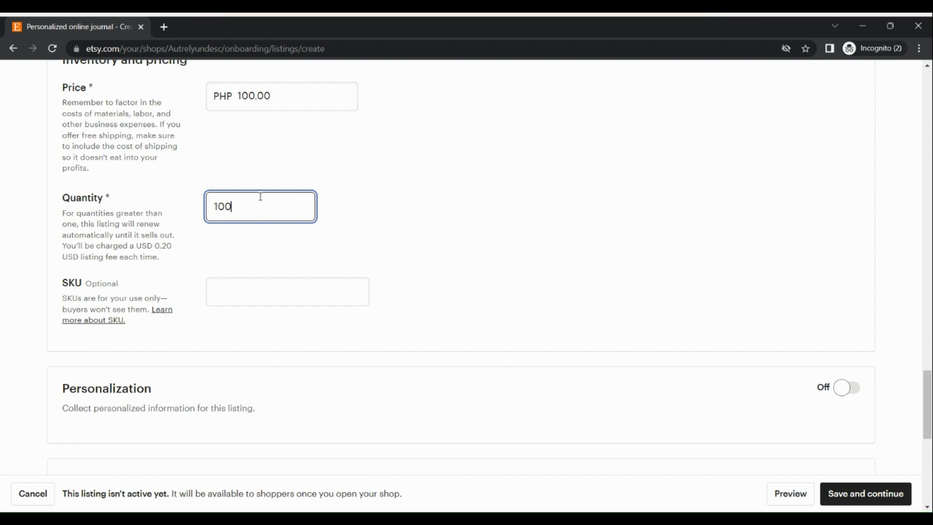
pyautogui.scroll(-1, 251, 246)
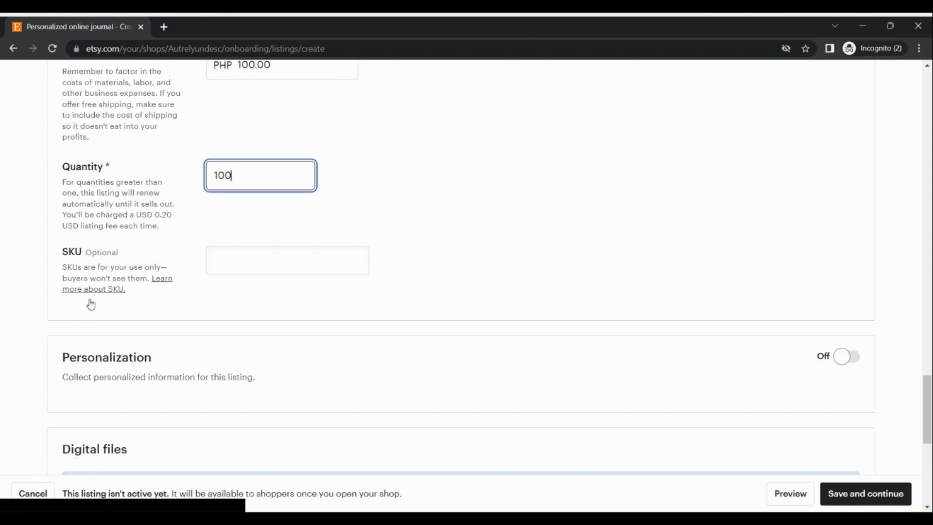
# Turn on personalization for the listing and review its instructions for buyers and the buyer preview
pyautogui.scroll(3, 120, 284)
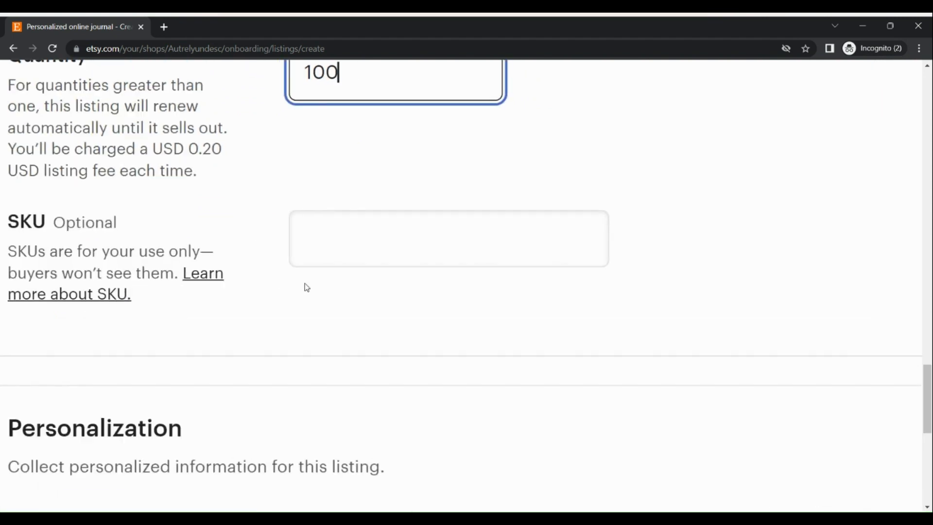
pyautogui.scroll(1, 304, 284)
pyautogui.scroll(-4, 307, 287)
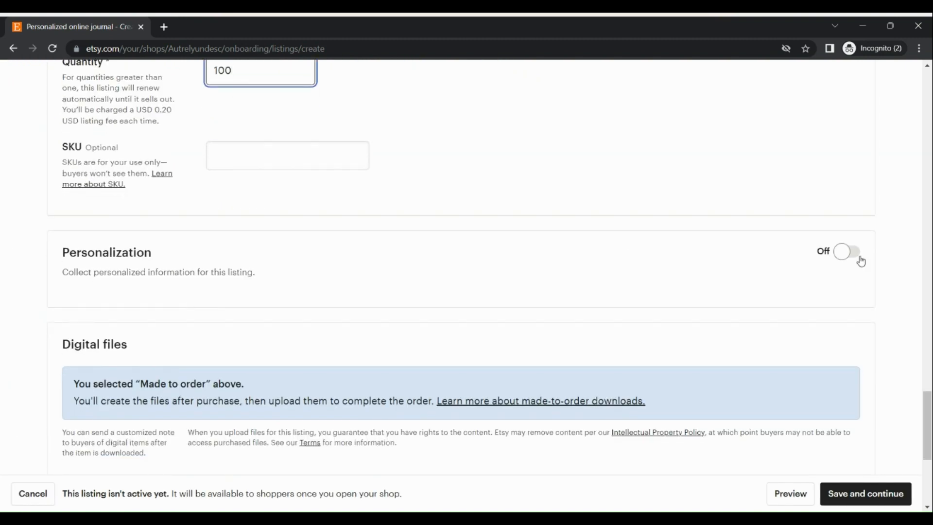
pyautogui.click(849, 251)
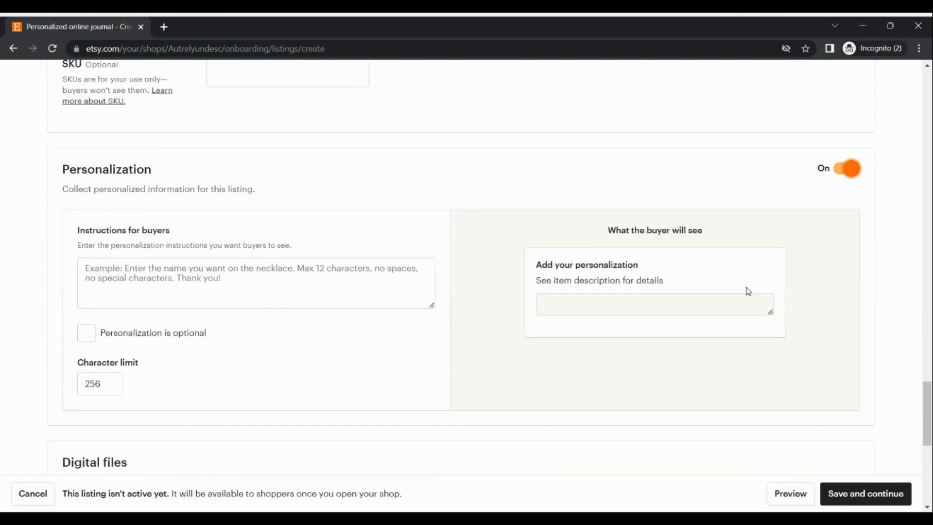
pyautogui.scroll(-1, 749, 291)
pyautogui.scroll(5, 285, 248)
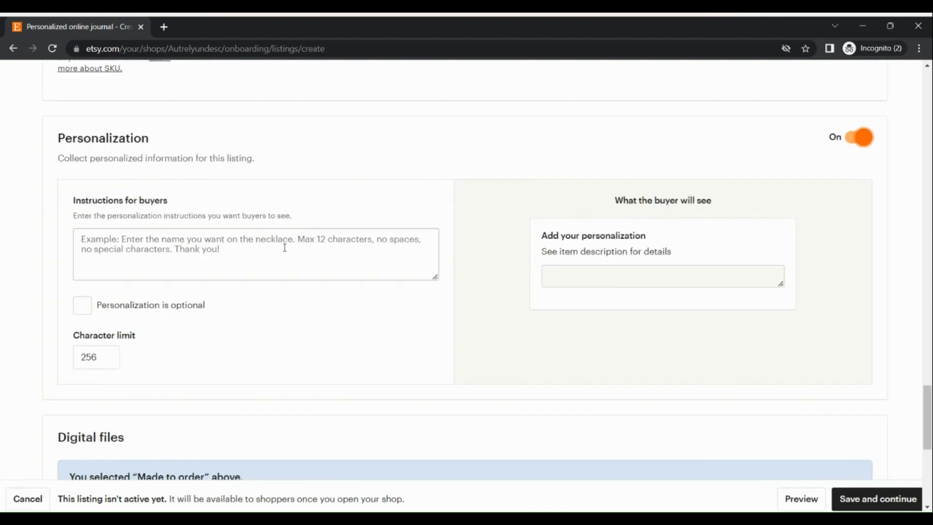
pyautogui.hscroll(-3, 285, 248)
pyautogui.hscroll(9, 285, 248)
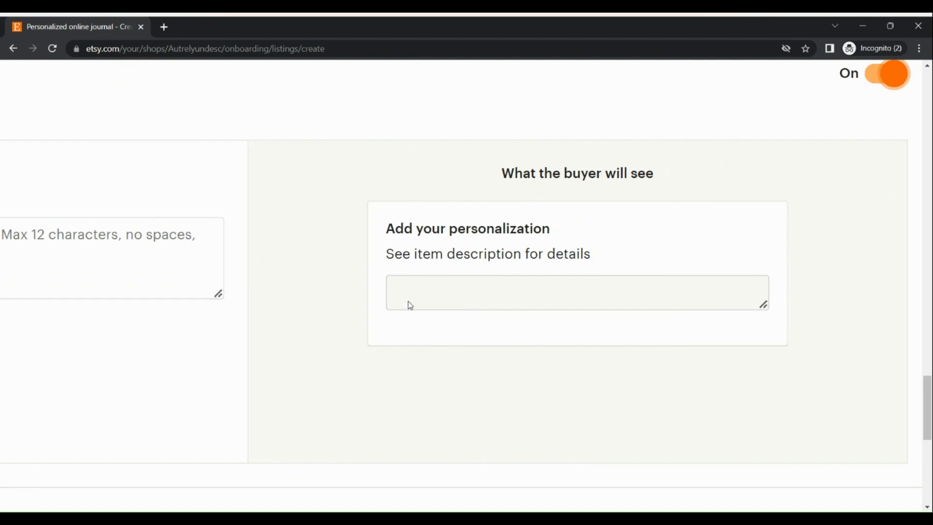
# Review the digital files and returns sections, and look back over the listing's photos and details
pyautogui.scroll(-5, 409, 304)
pyautogui.scroll(-5, 408, 304)
pyautogui.scroll(-2, 408, 304)
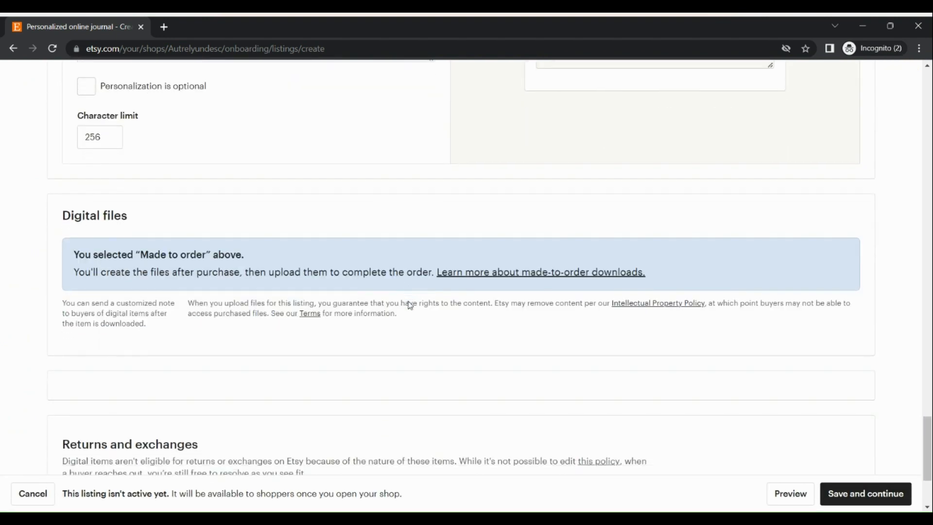
pyautogui.scroll(-1, 408, 304)
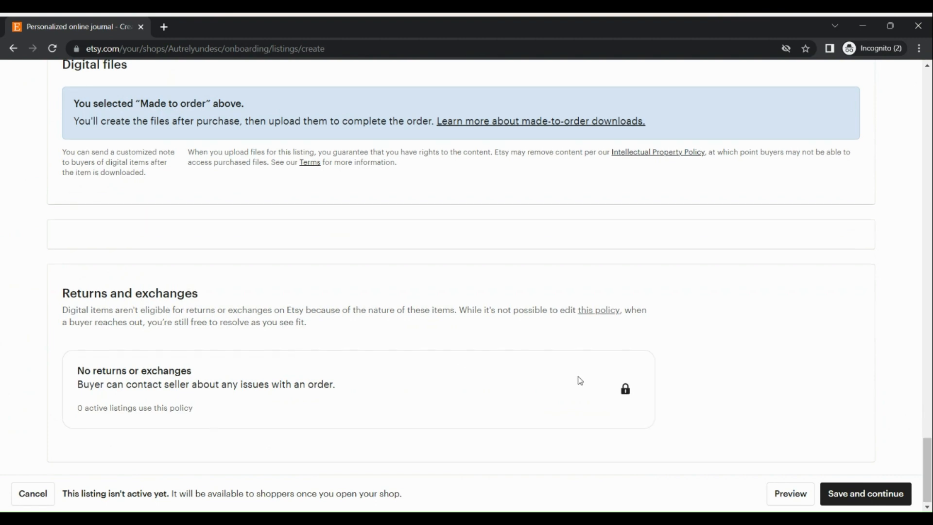
pyautogui.scroll(20, 580, 380)
pyautogui.scroll(15, 580, 380)
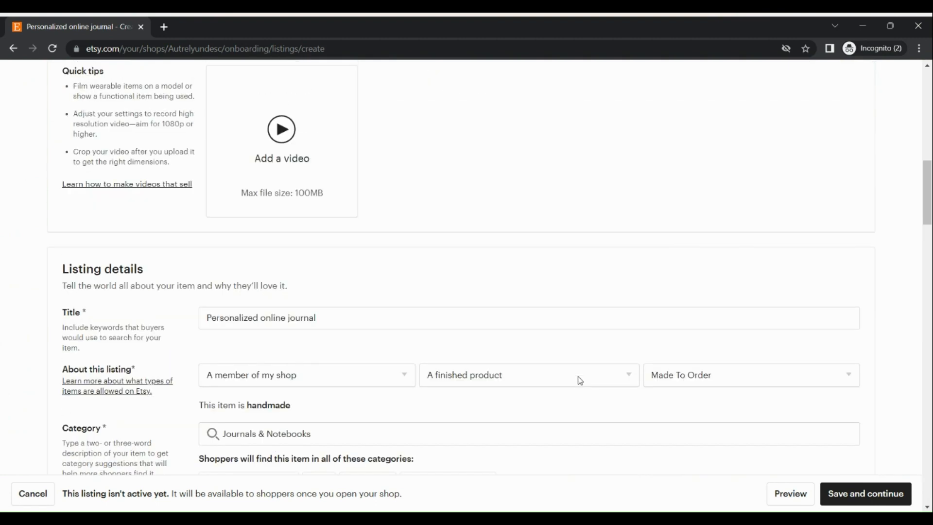
pyautogui.scroll(-4, 580, 380)
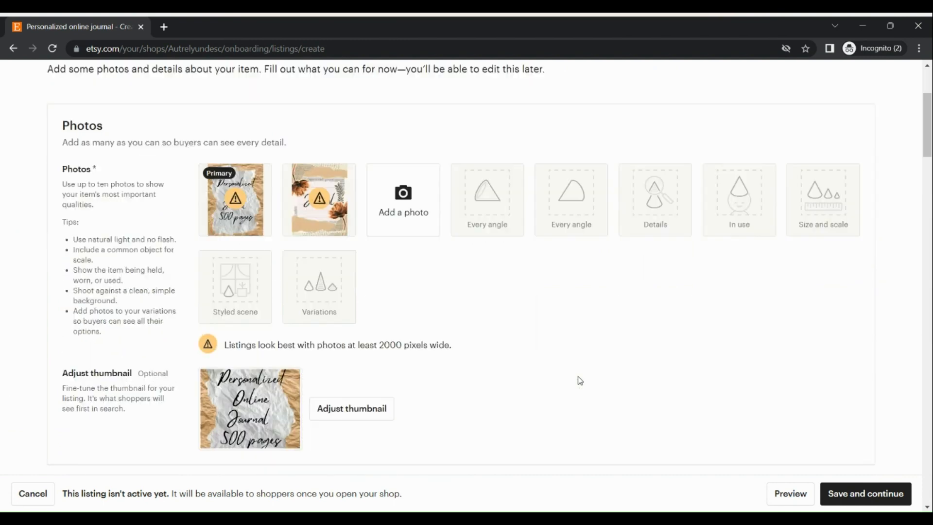
# Try to save the listing and check the whole form for required fields that are still incomplete
pyautogui.click(880, 505)
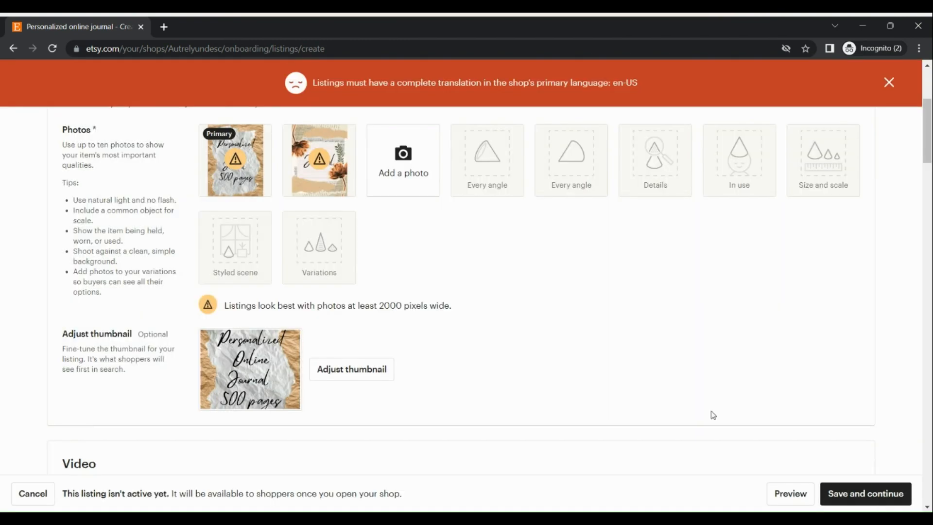
pyautogui.scroll(-6, 713, 414)
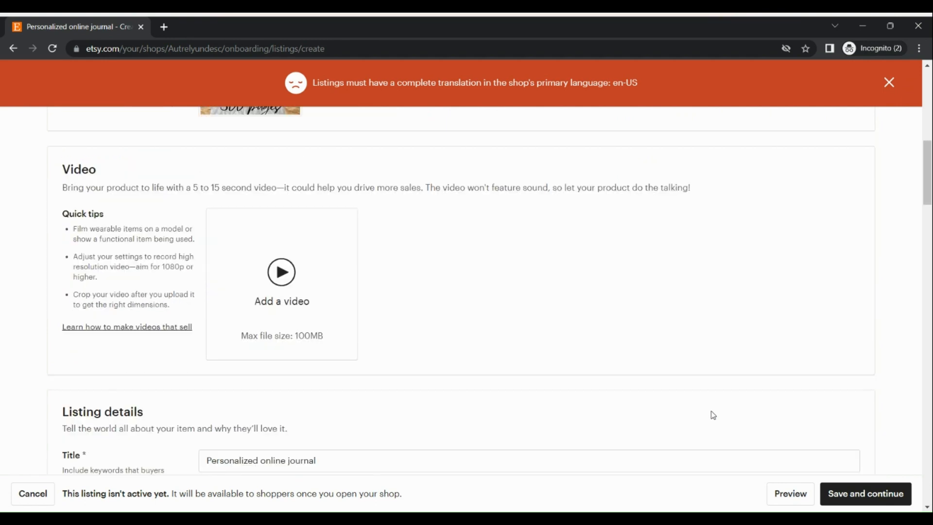
pyautogui.scroll(-8, 713, 415)
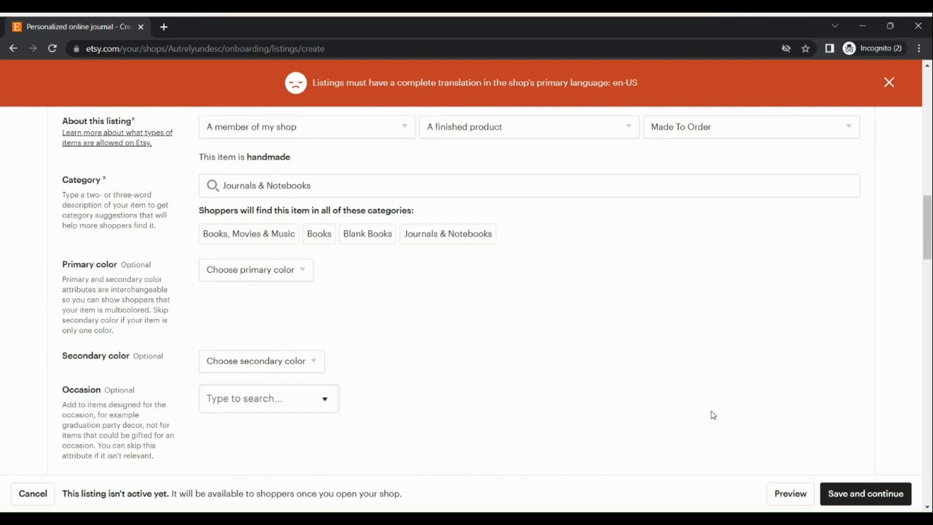
pyautogui.scroll(-2, 713, 415)
pyautogui.scroll(3, 713, 414)
pyautogui.scroll(-1, 713, 414)
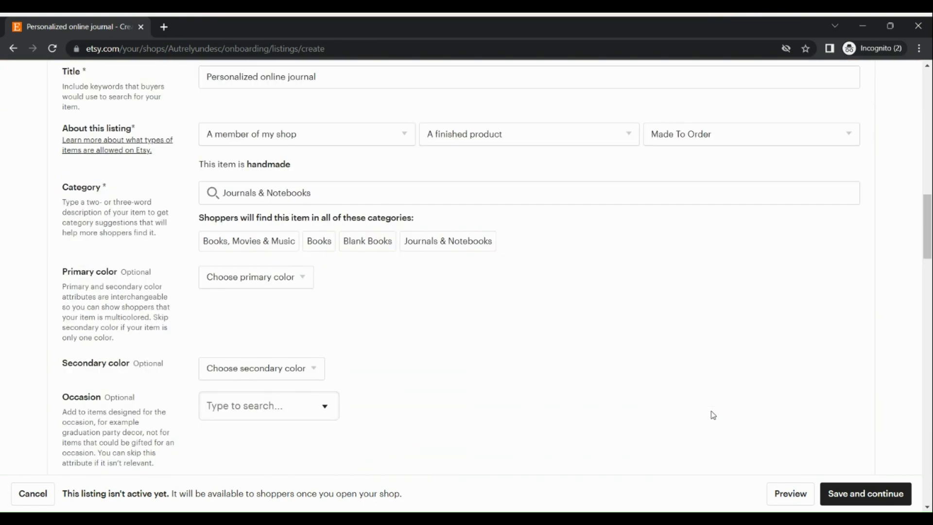
pyautogui.scroll(-8, 713, 414)
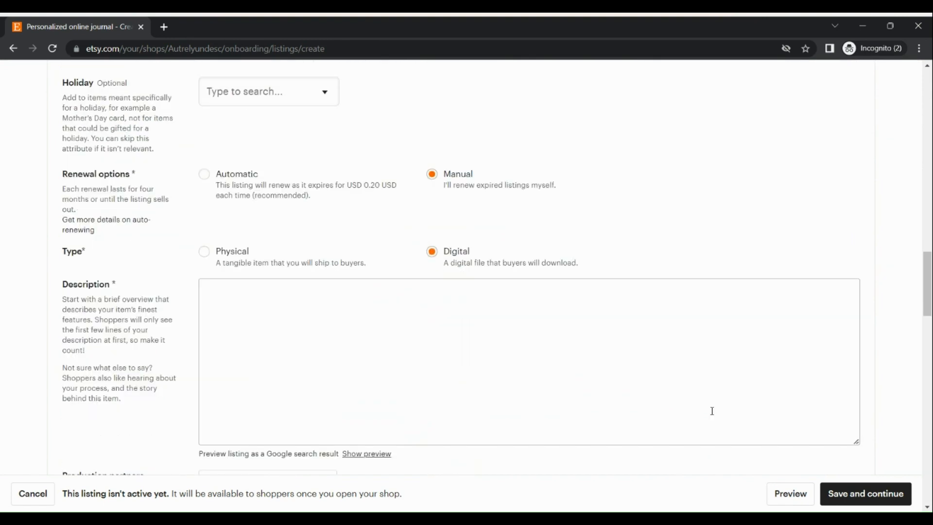
pyautogui.scroll(-10, 712, 410)
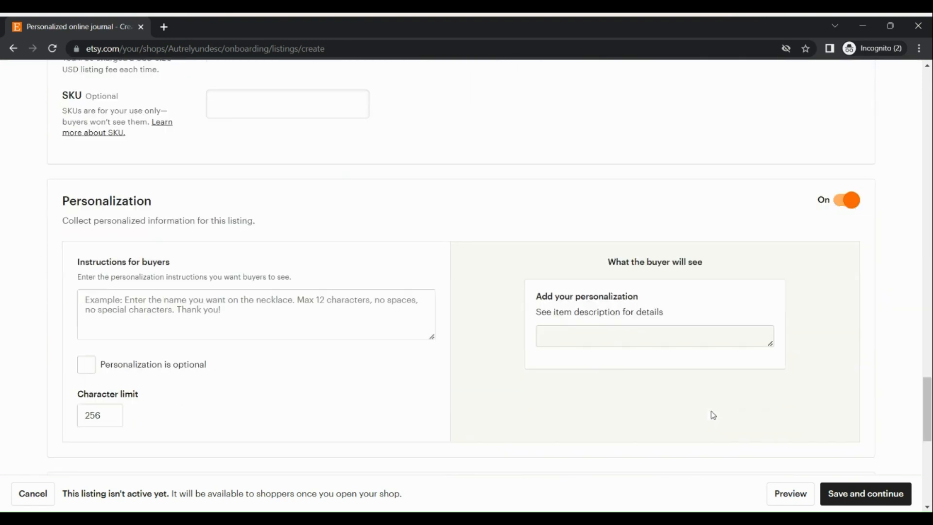
pyautogui.scroll(10, 713, 414)
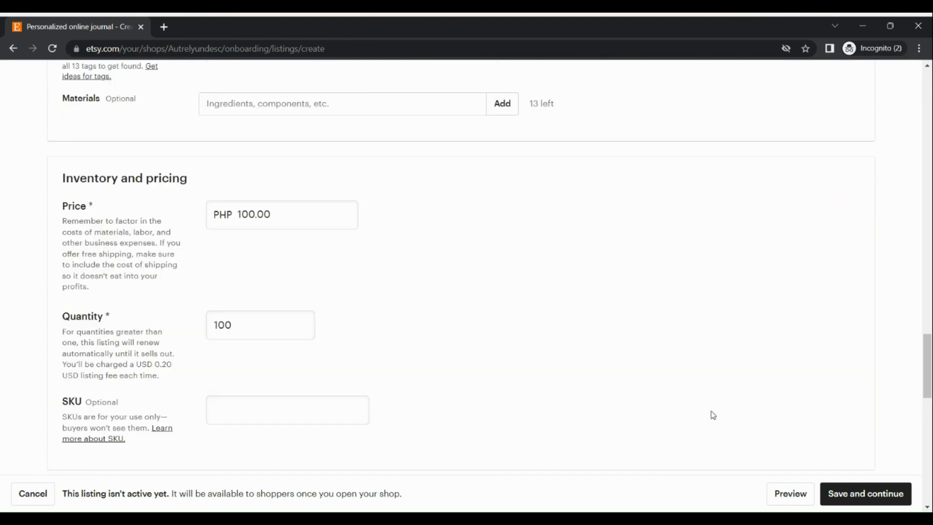
# Fill the description with "Personalized online journal by Autrelyundesc" copied from the Google search preview, and save the listing
pyautogui.click(547, 365)
pyautogui.scroll(-4, 546, 365)
pyautogui.click(382, 304)
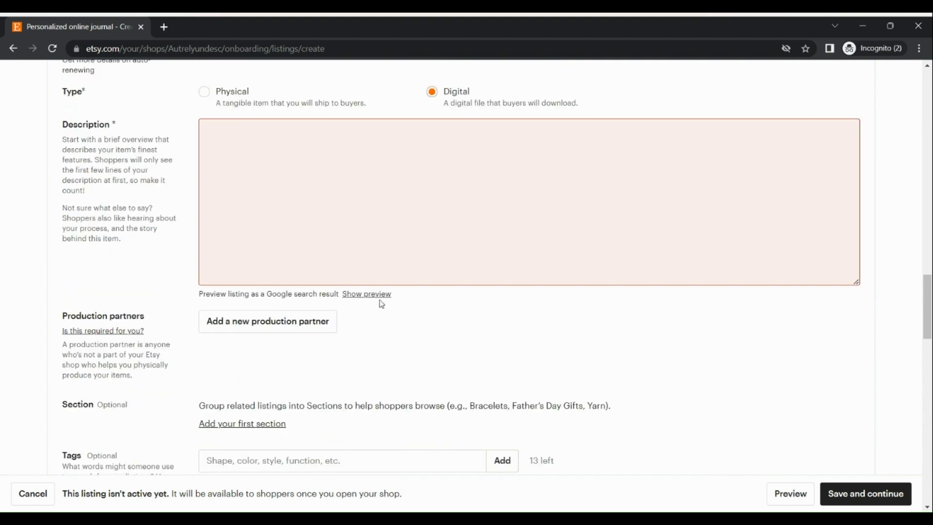
pyautogui.click(379, 295)
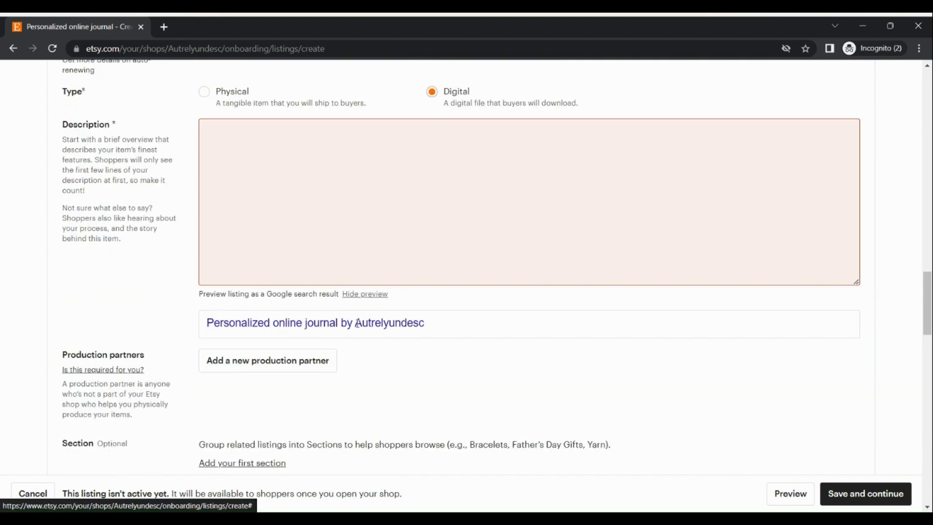
pyautogui.tripleClick(379, 321)
pyautogui.hotkey('ctrl', 'c')
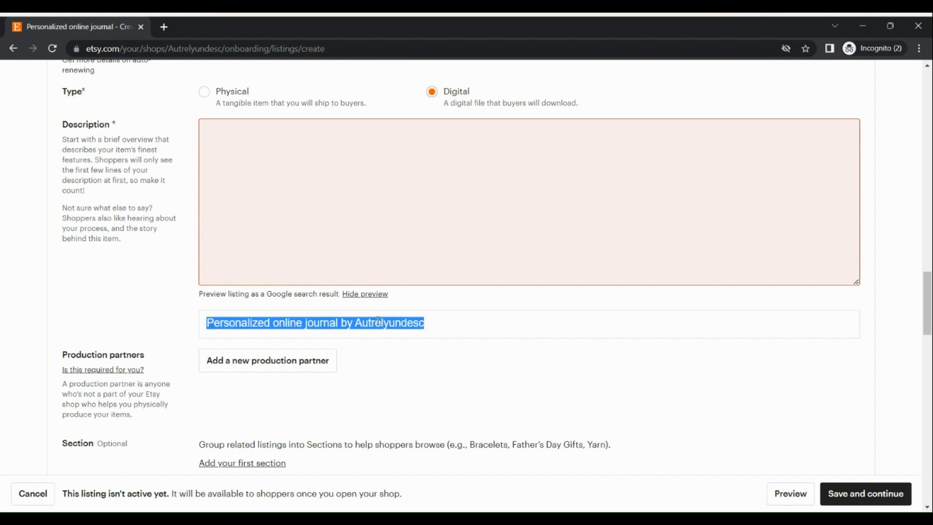
pyautogui.click(438, 196)
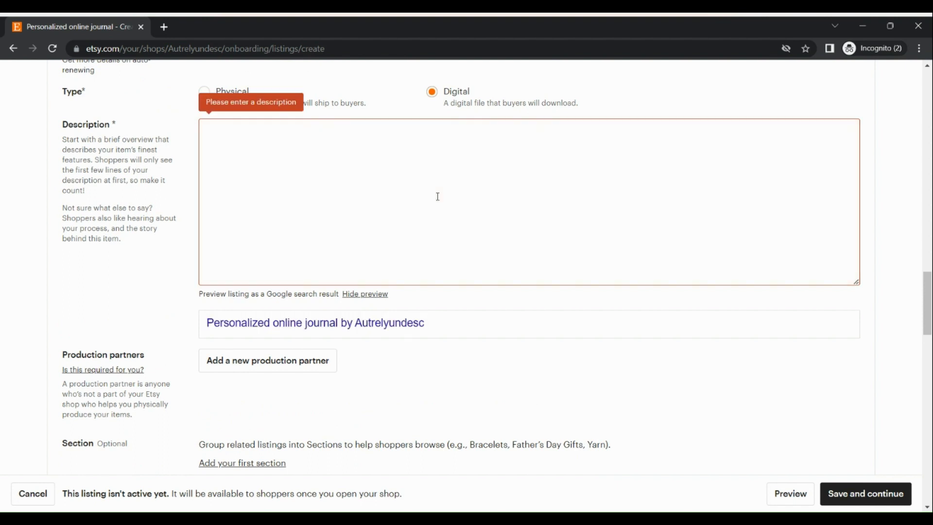
pyautogui.hotkey('ctrl', 'v')
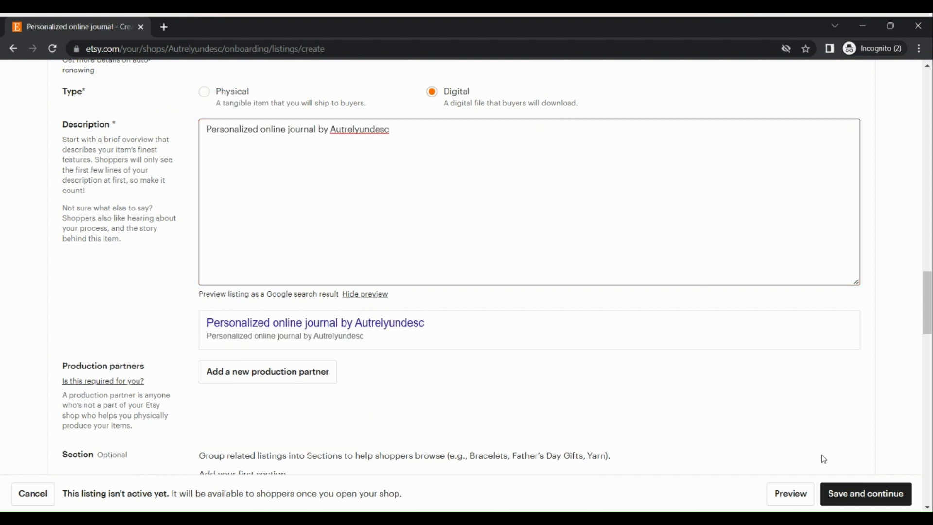
pyautogui.click(841, 495)
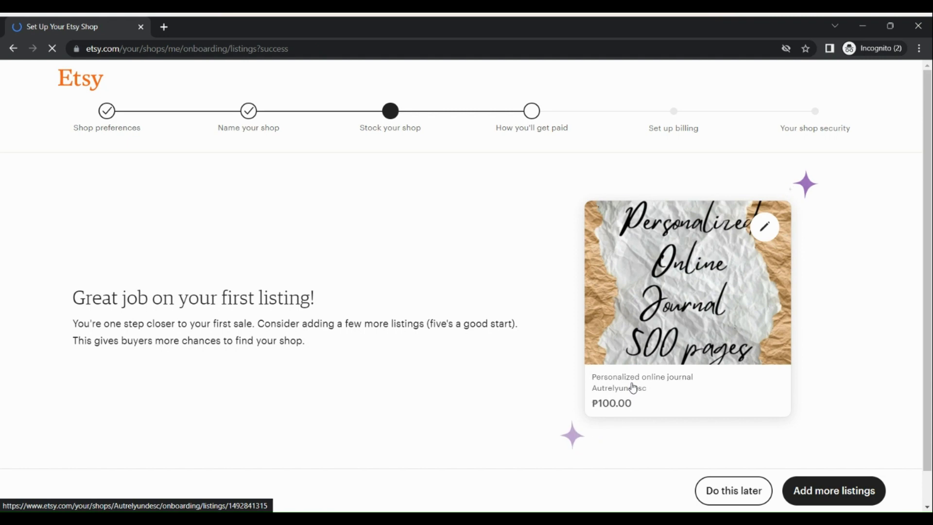
# Postpone adding more listings and set the bank location to Philippines for getting paid
pyautogui.scroll(-1, 559, 389)
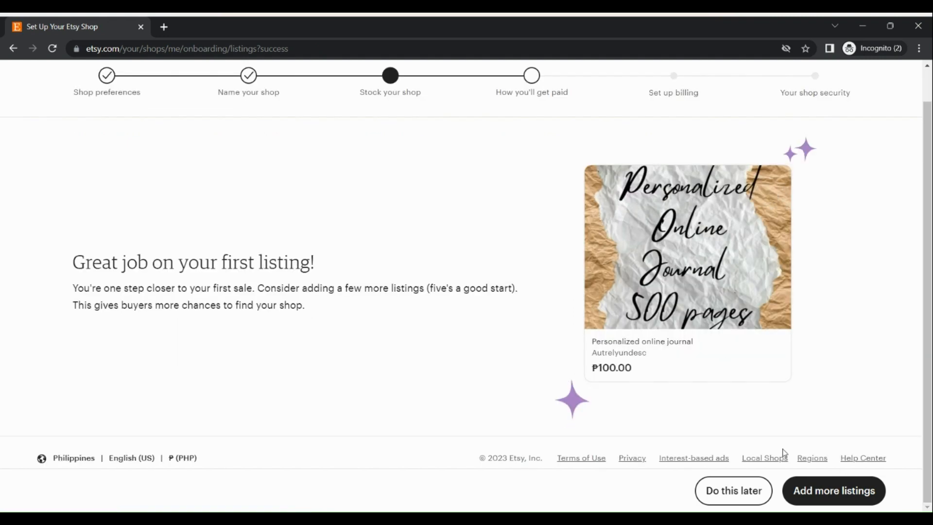
pyautogui.click(739, 491)
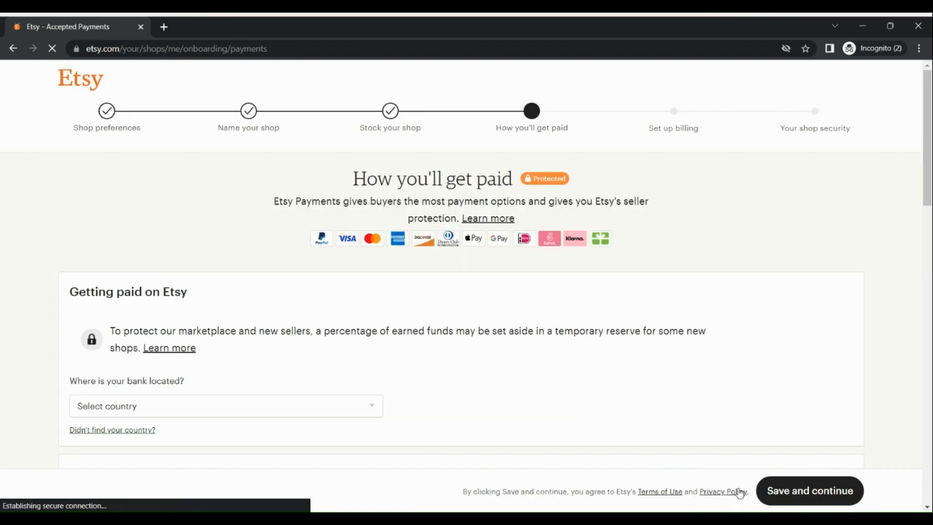
pyautogui.scroll(-5, 605, 341)
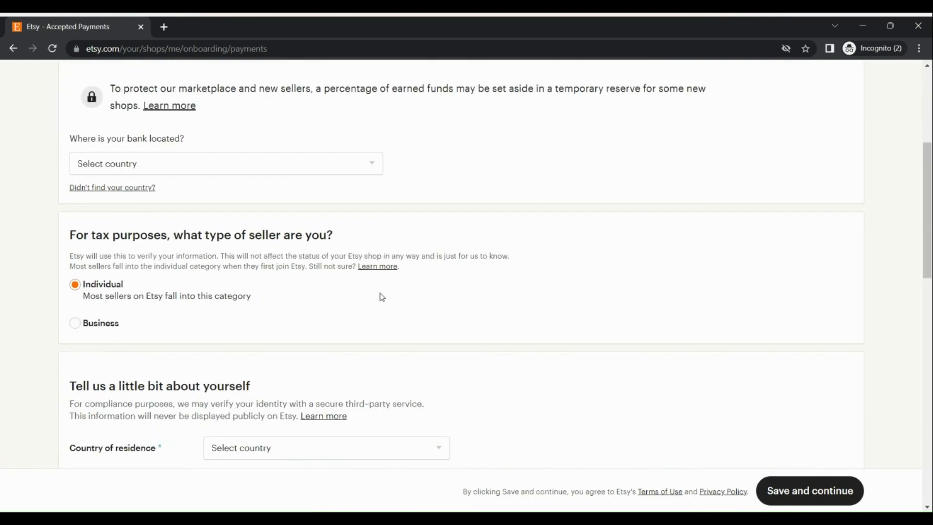
pyautogui.click(221, 164)
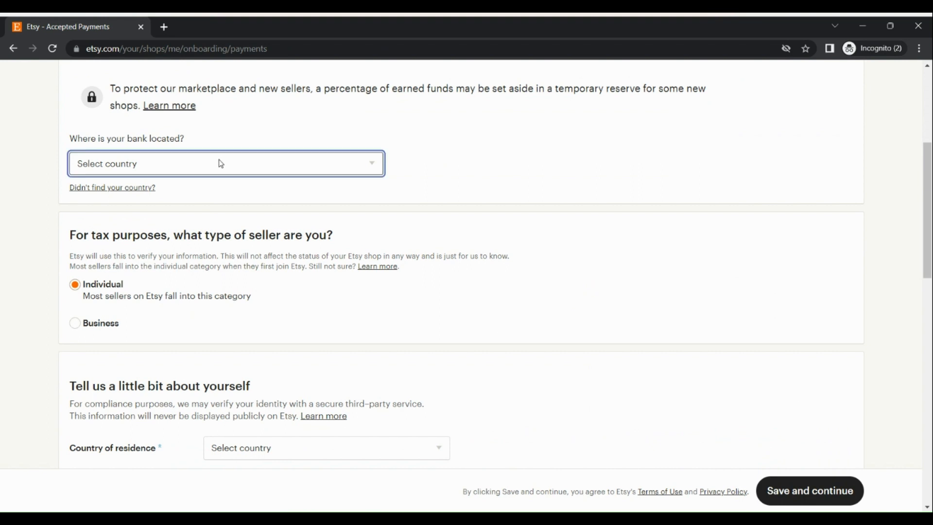
pyautogui.press('p')
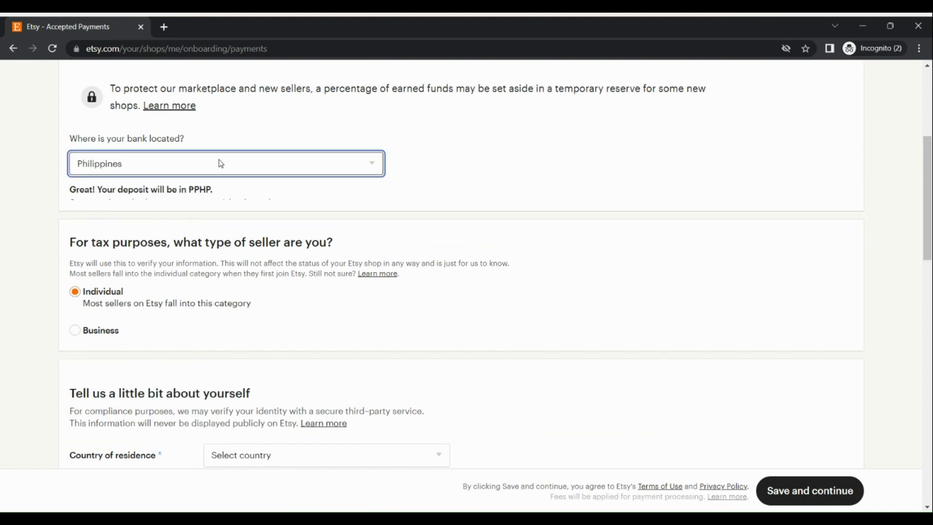
# Select Business as the tax seller type and review the legal address, legal entity and registration number fields
pyautogui.scroll(-2, 208, 256)
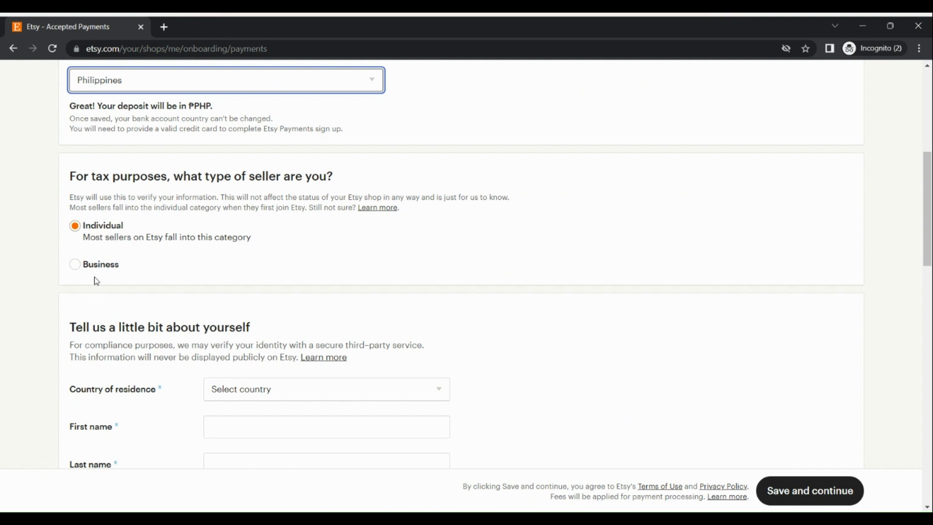
pyautogui.click(74, 271)
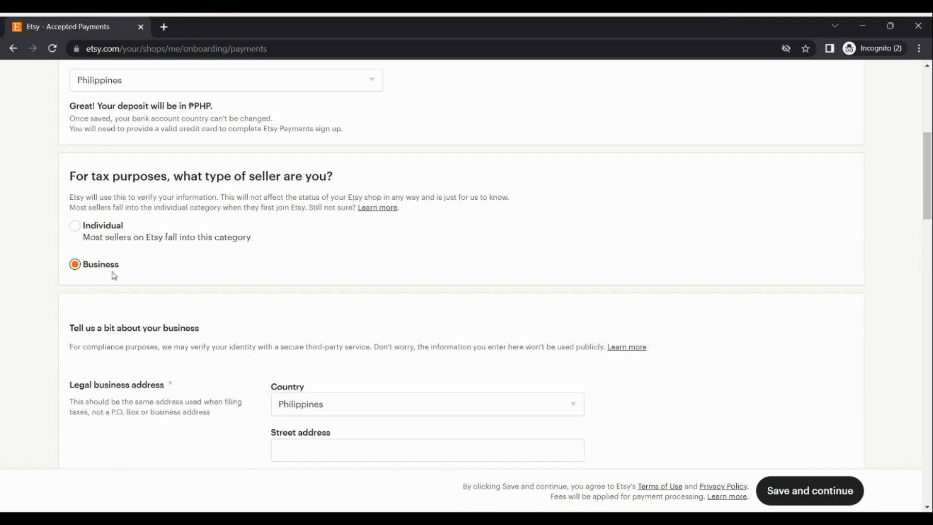
pyautogui.scroll(-2, 116, 270)
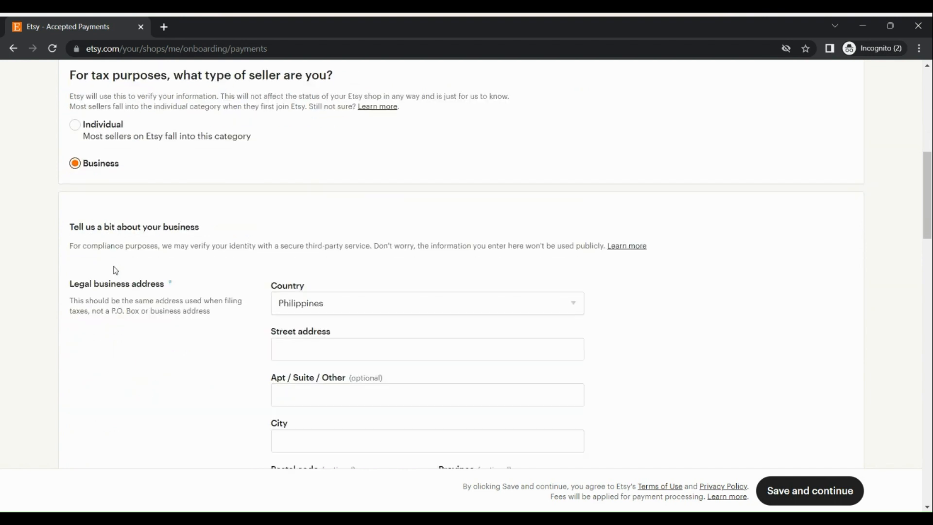
pyautogui.scroll(-2, 294, 287)
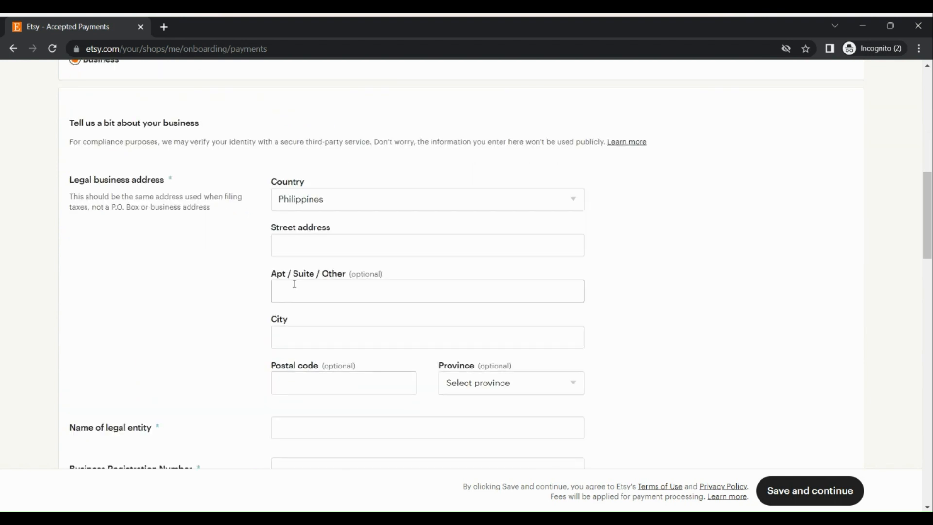
pyautogui.scroll(-2, 295, 284)
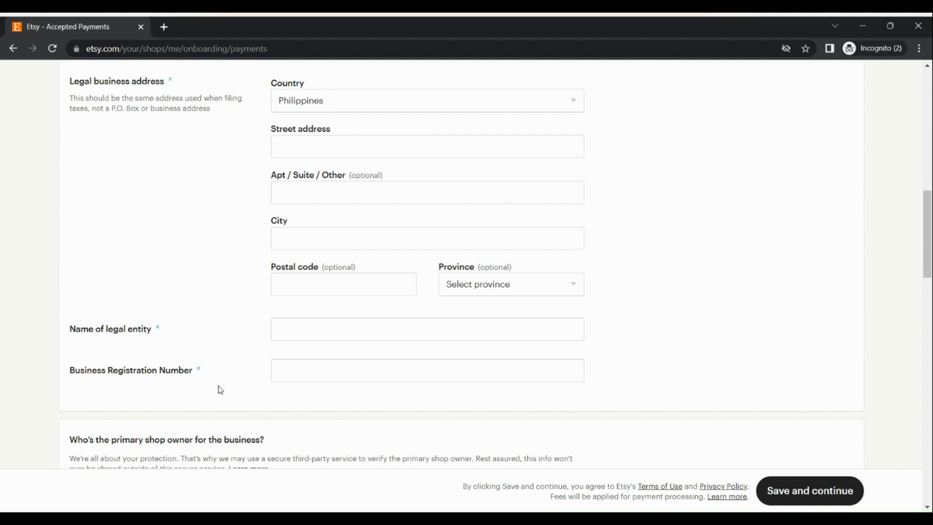
pyautogui.scroll(3, 217, 389)
pyautogui.scroll(2, 219, 389)
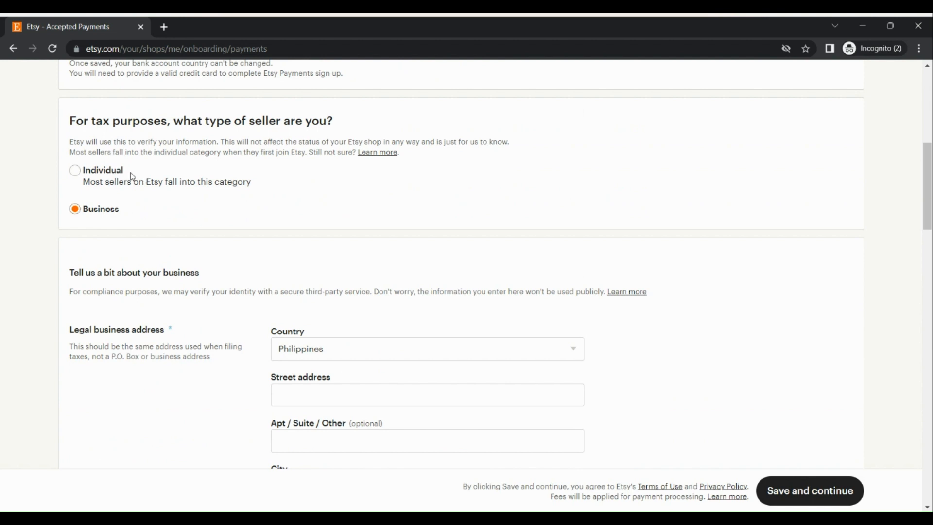
# Select Individual as the tax seller type and review the personal details, taxpayer address and bank information fields
pyautogui.click(131, 173)
pyautogui.scroll(-3, 142, 328)
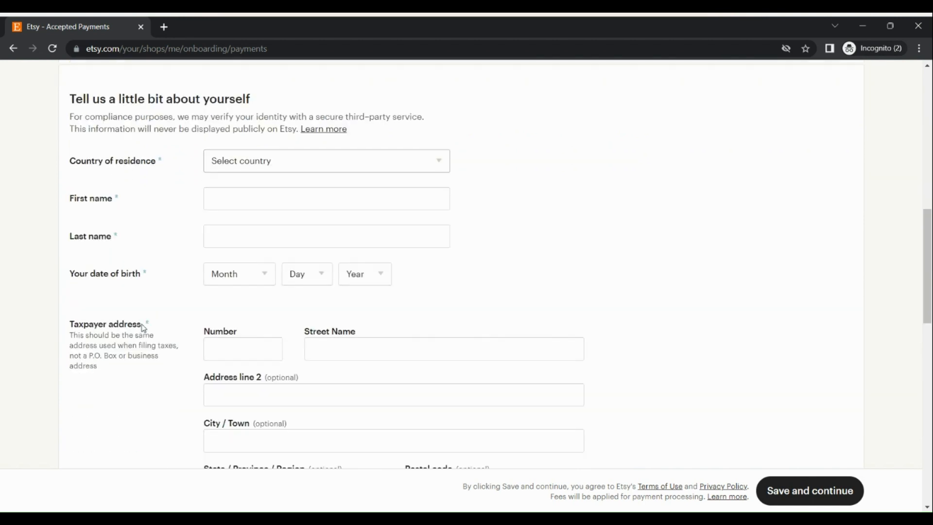
pyautogui.scroll(-5, 143, 328)
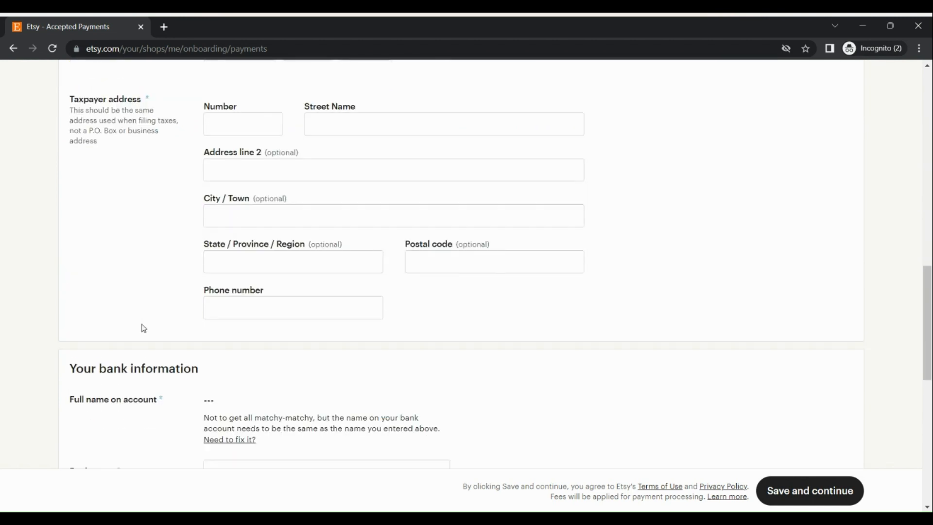
pyautogui.scroll(-3, 143, 328)
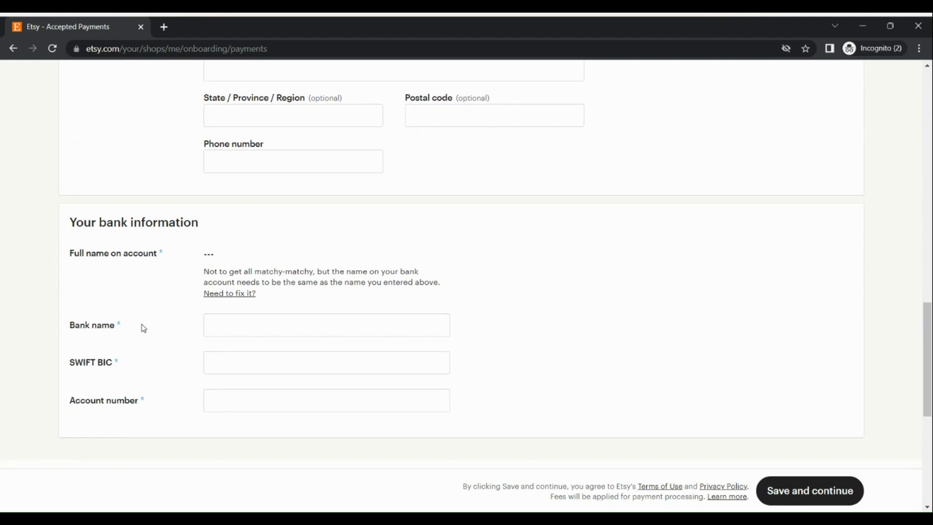
pyautogui.scroll(-1, 144, 328)
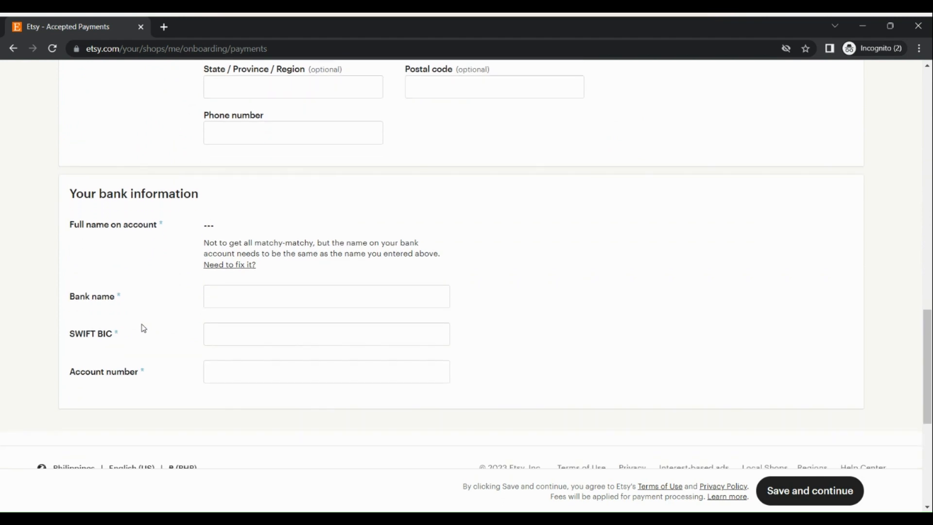
pyautogui.scroll(-1, 143, 328)
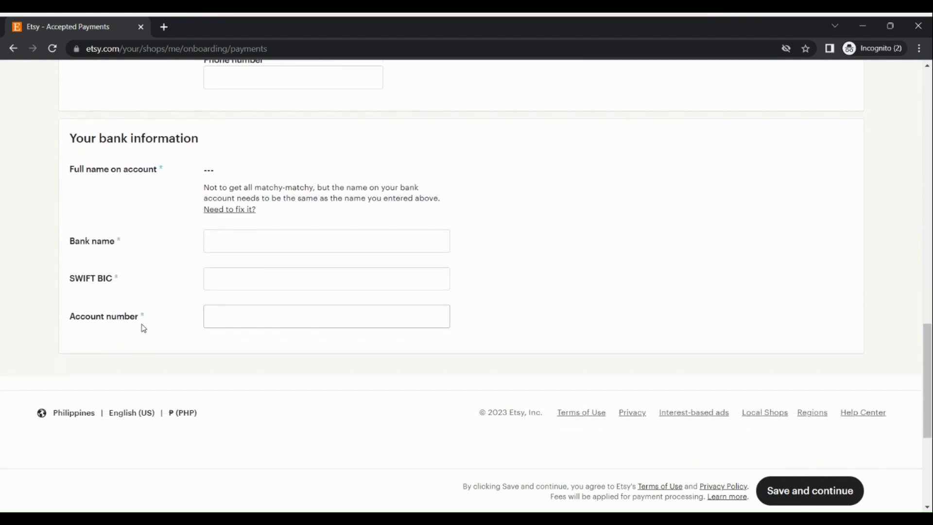
pyautogui.scroll(15, 143, 328)
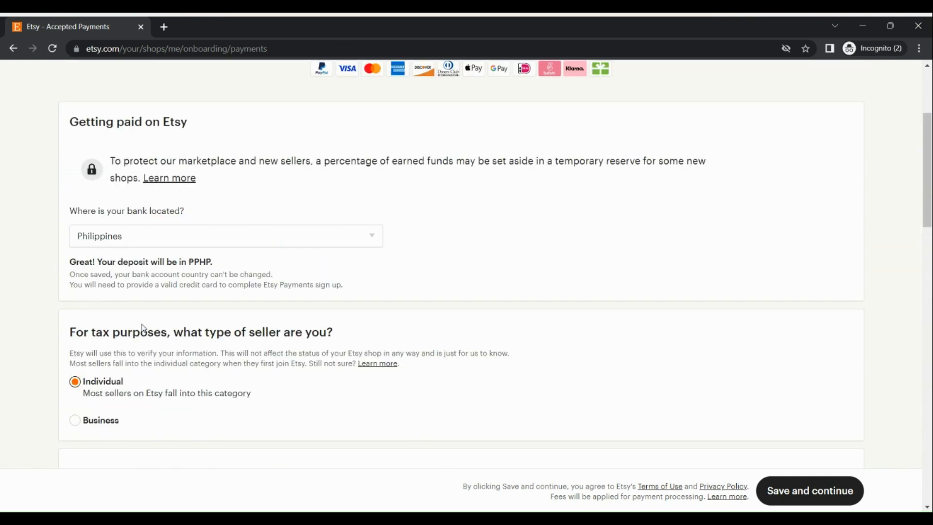
pyautogui.scroll(4, 144, 328)
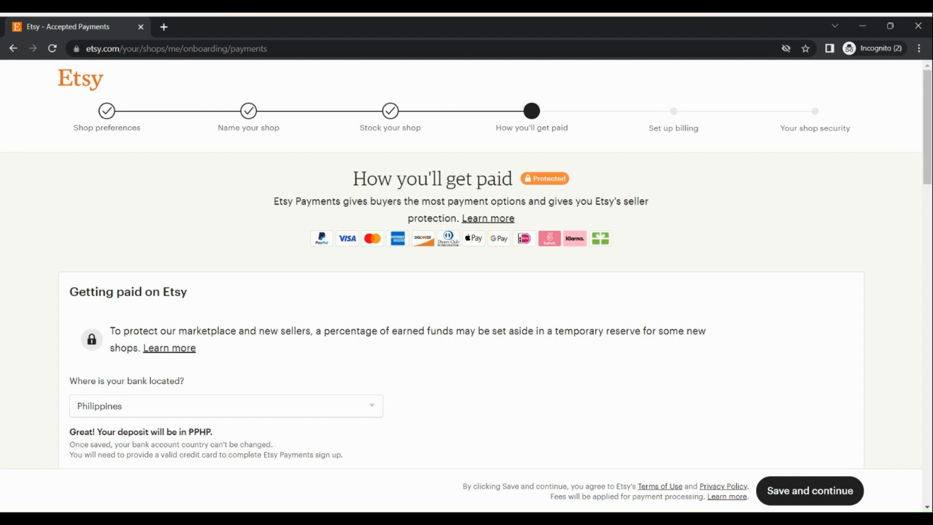
pyautogui.scroll(-1, 820, 502)
pyautogui.scroll(5, 821, 502)
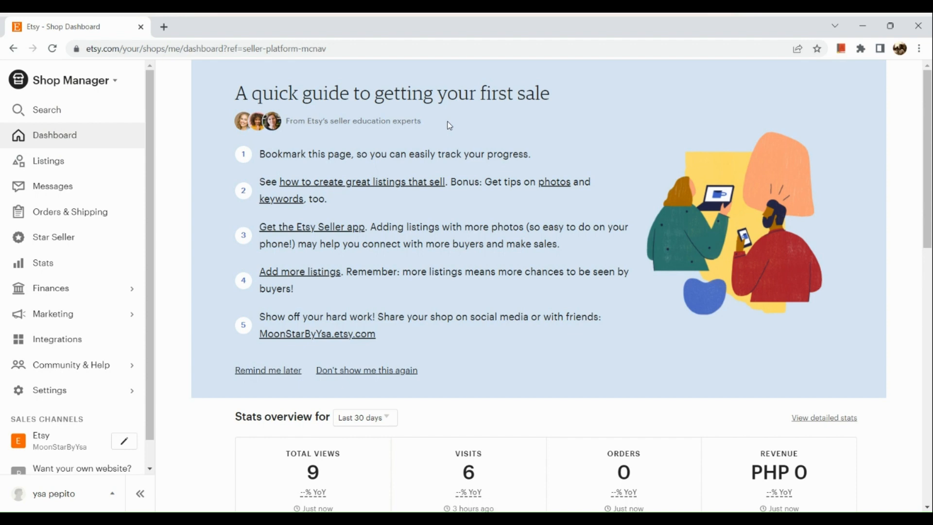
# Review the shop dashboard's stats, advisor and checklist along with the Shop Manager sections, and open the shop's Listings page
pyautogui.scroll(-7, 450, 126)
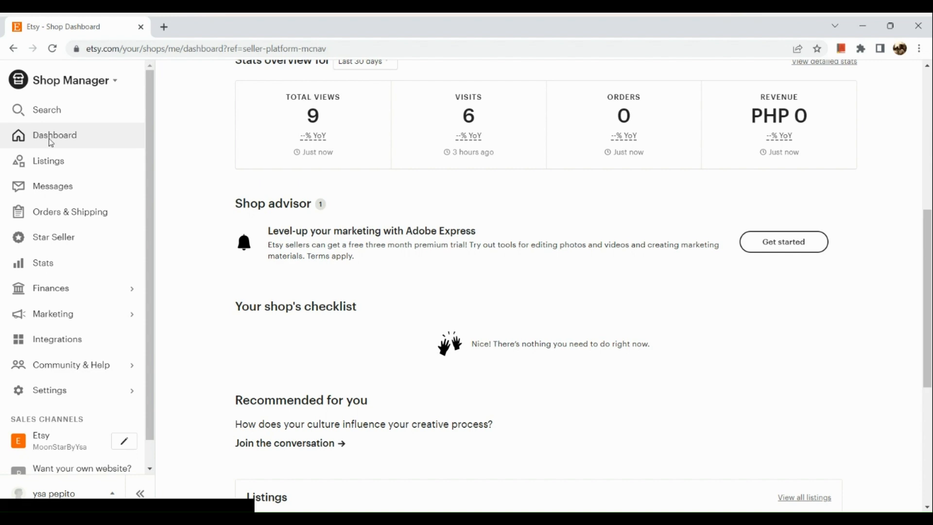
pyautogui.scroll(5, 27, 165)
pyautogui.scroll(-5, 27, 166)
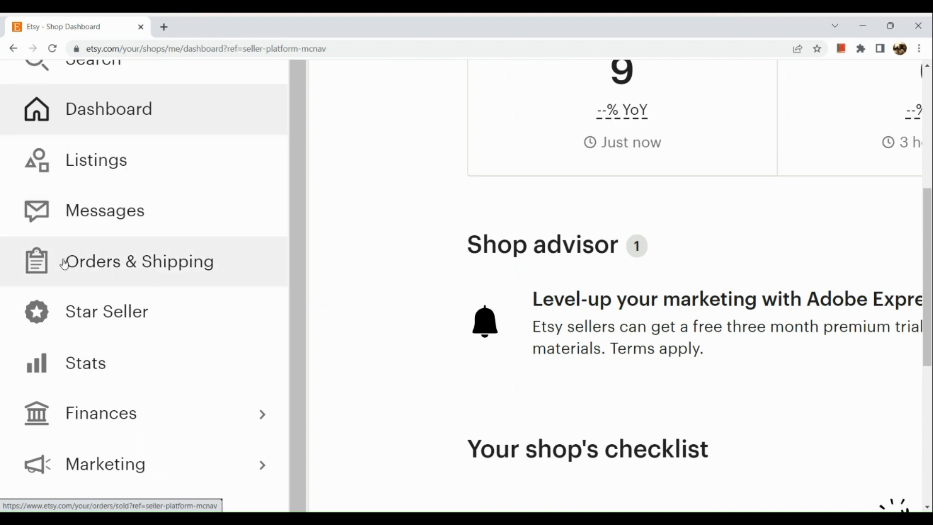
pyautogui.scroll(-1, 65, 264)
pyautogui.scroll(-1, 63, 265)
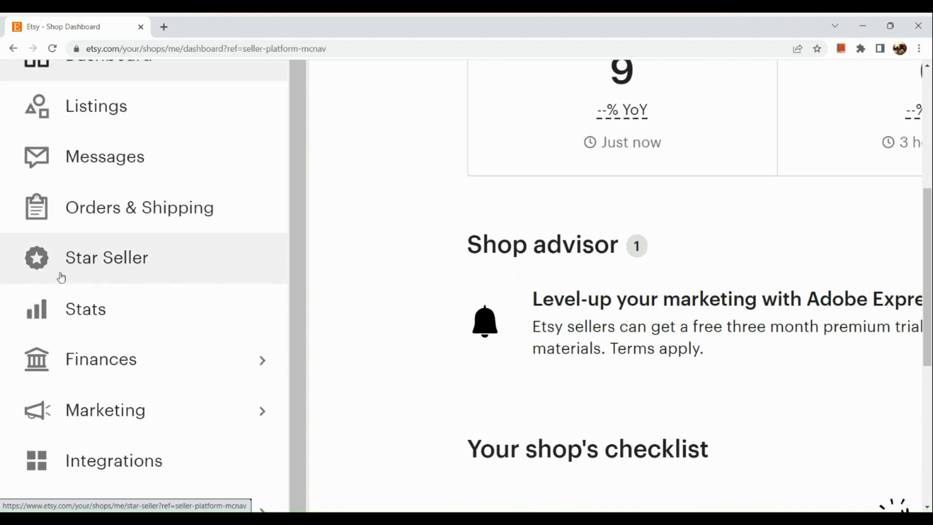
pyautogui.scroll(-3, 63, 301)
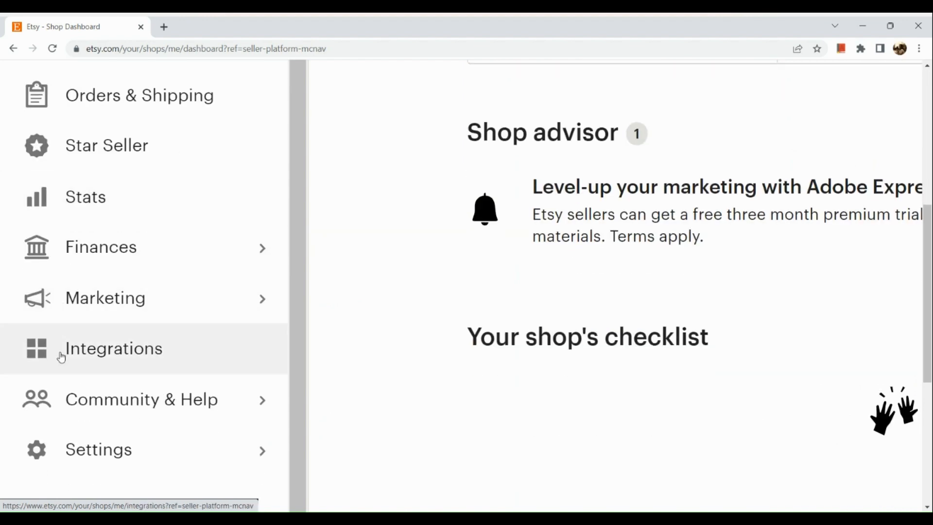
pyautogui.scroll(-2, 62, 360)
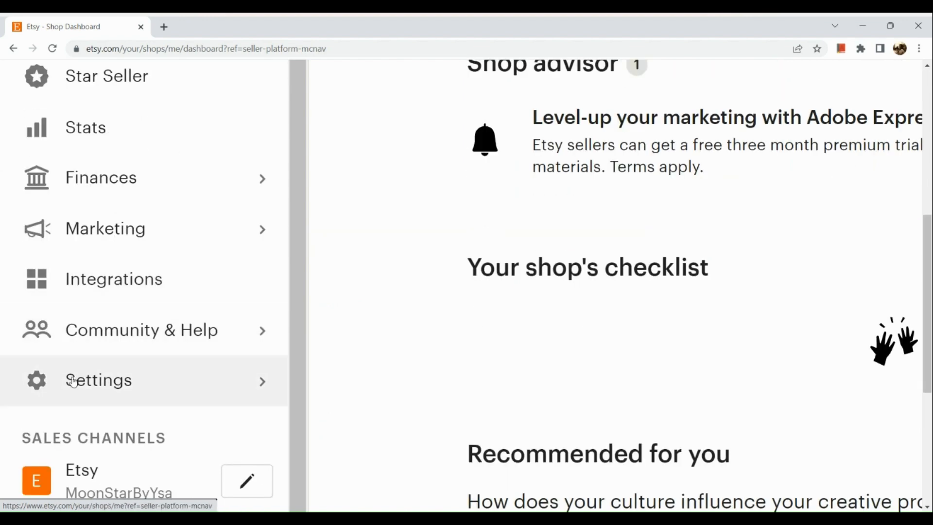
pyautogui.scroll(-5, 72, 271)
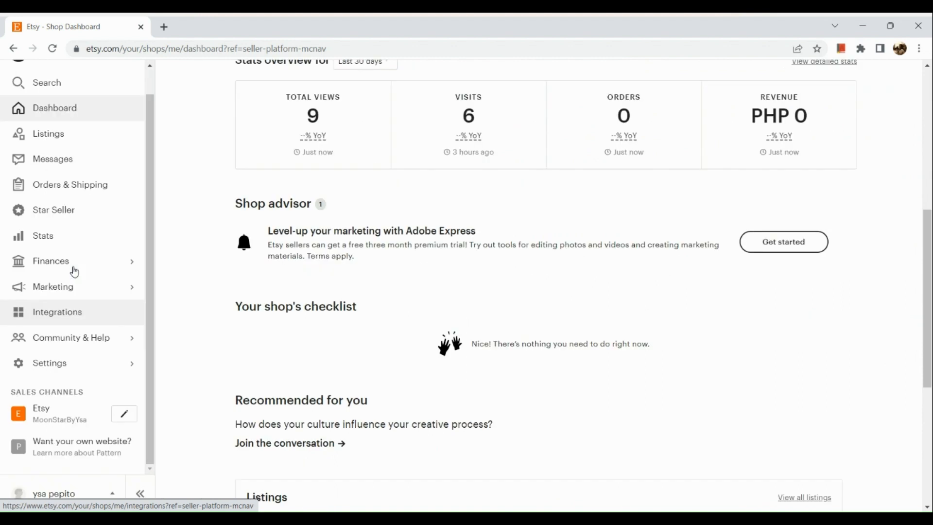
pyautogui.click(84, 149)
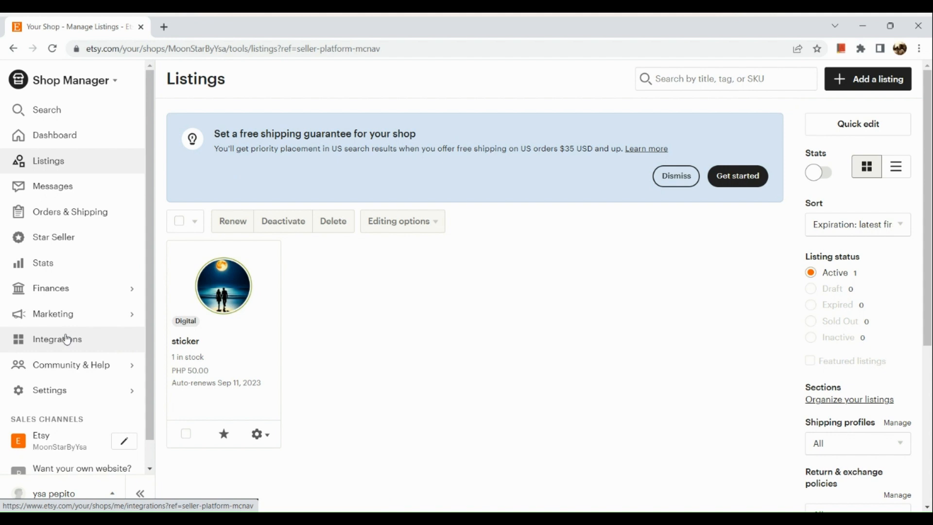
pyautogui.scroll(5, 36, 339)
# Browse the third-party marketing, listing and bookkeeping tools under Integrations and return to the shop's Dashboard
pyautogui.click(36, 339)
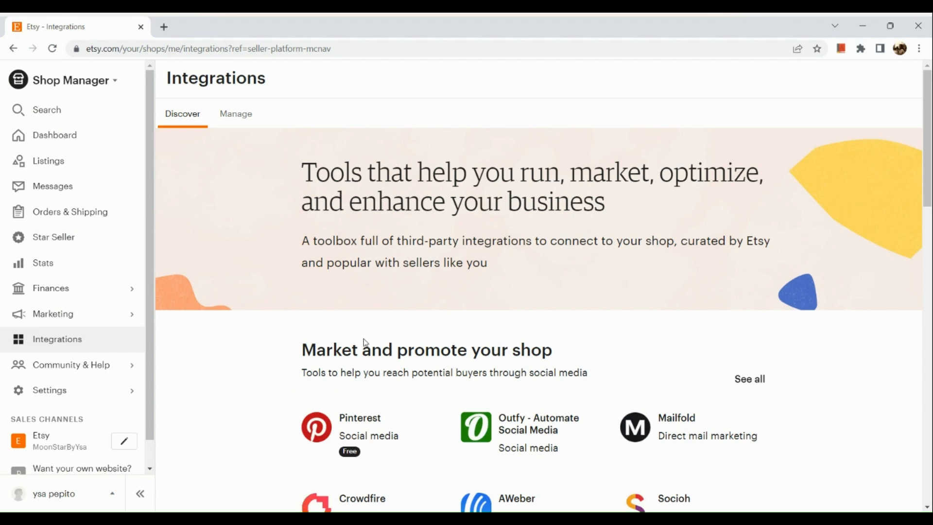
pyautogui.scroll(-9, 365, 344)
pyautogui.scroll(-11, 365, 344)
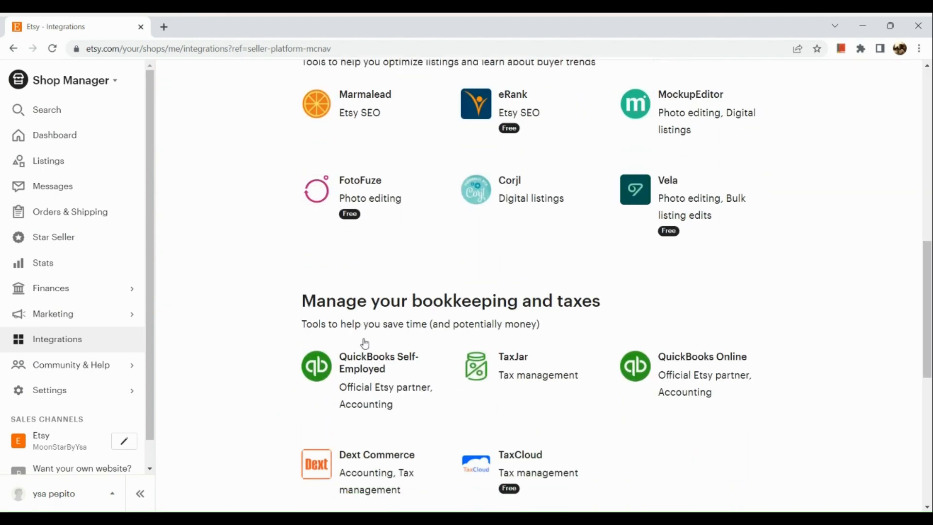
pyautogui.click(89, 148)
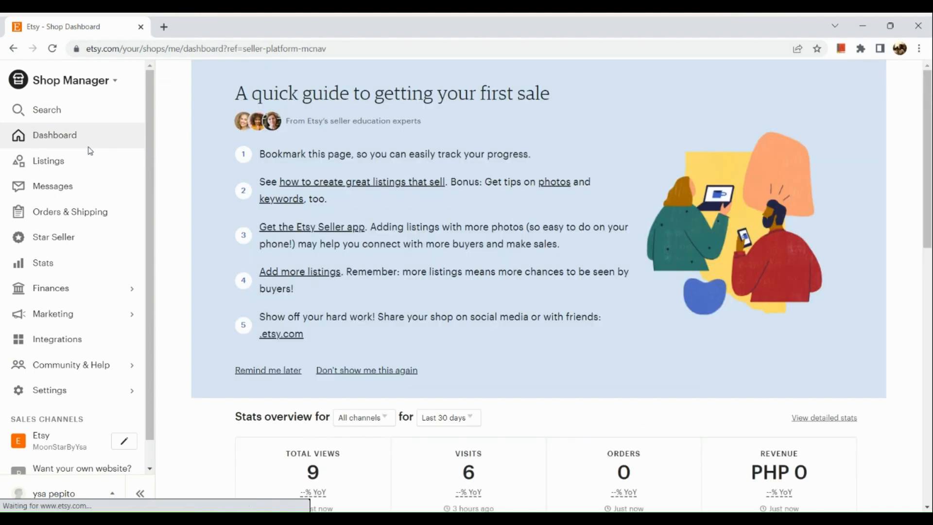